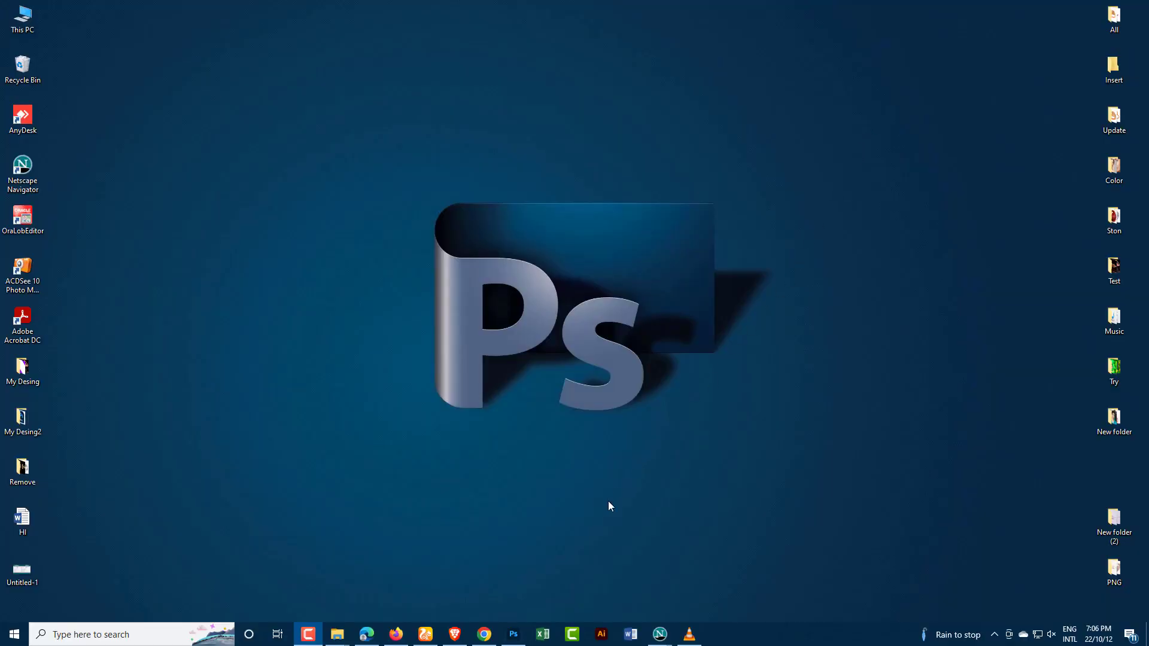
# Step: Open the young man's teal-shirt portrait, the third file in the folder, as a document
pyautogui.click(513, 644)
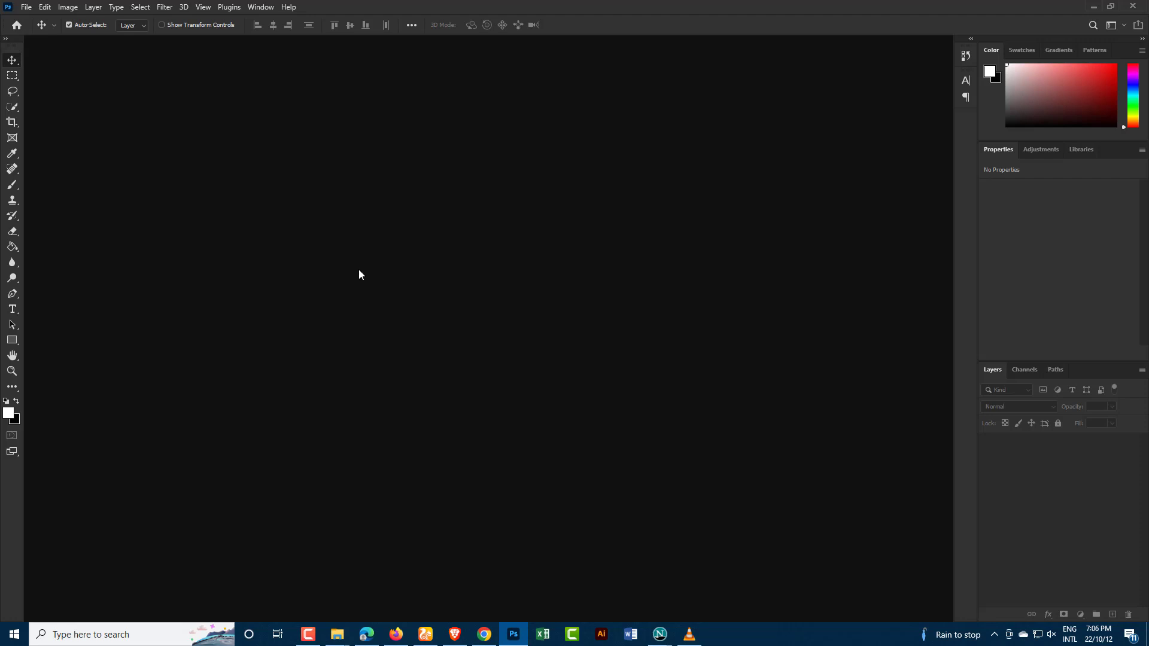
pyautogui.click(27, 6)
pyautogui.click(48, 31)
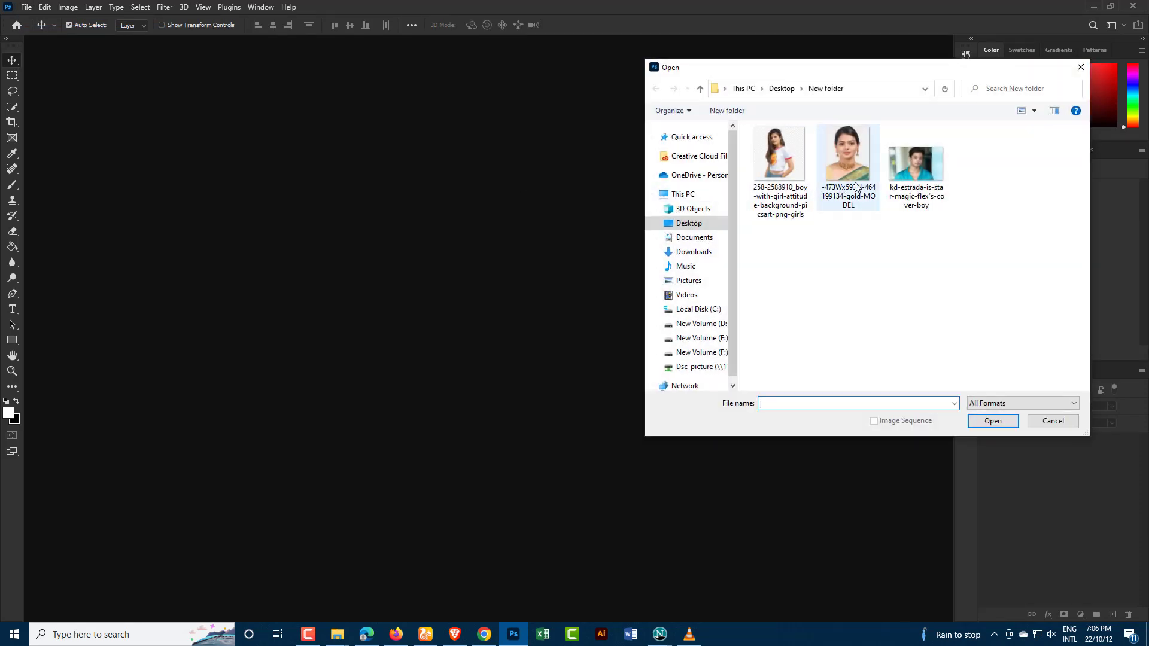
pyautogui.click(922, 168)
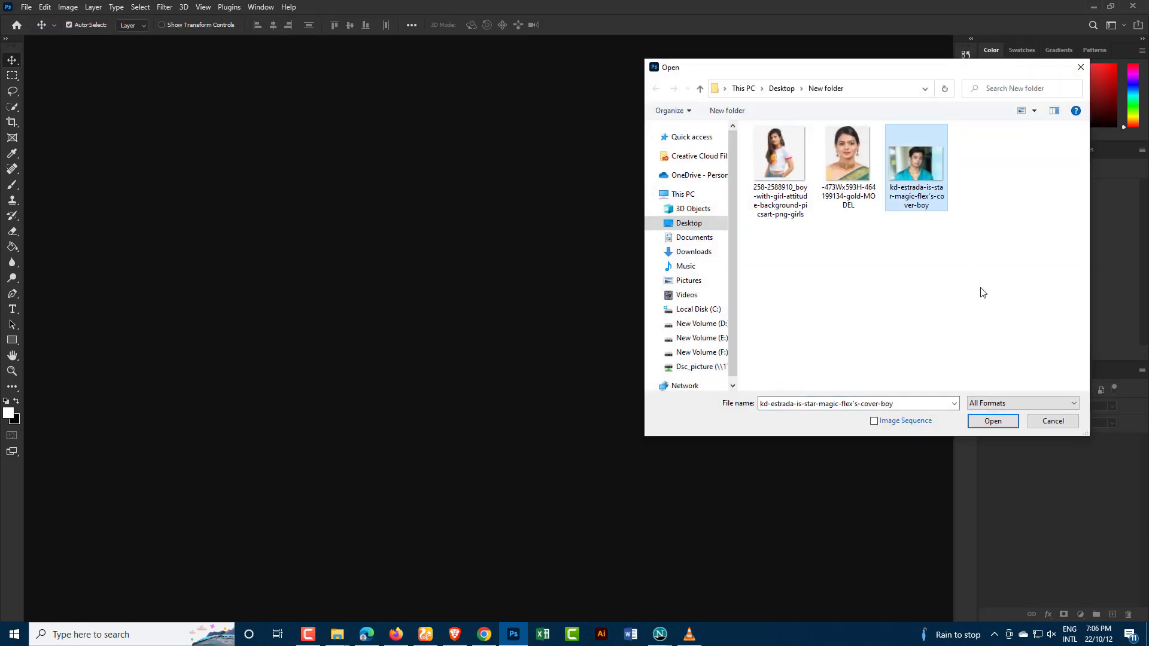
pyautogui.click(991, 421)
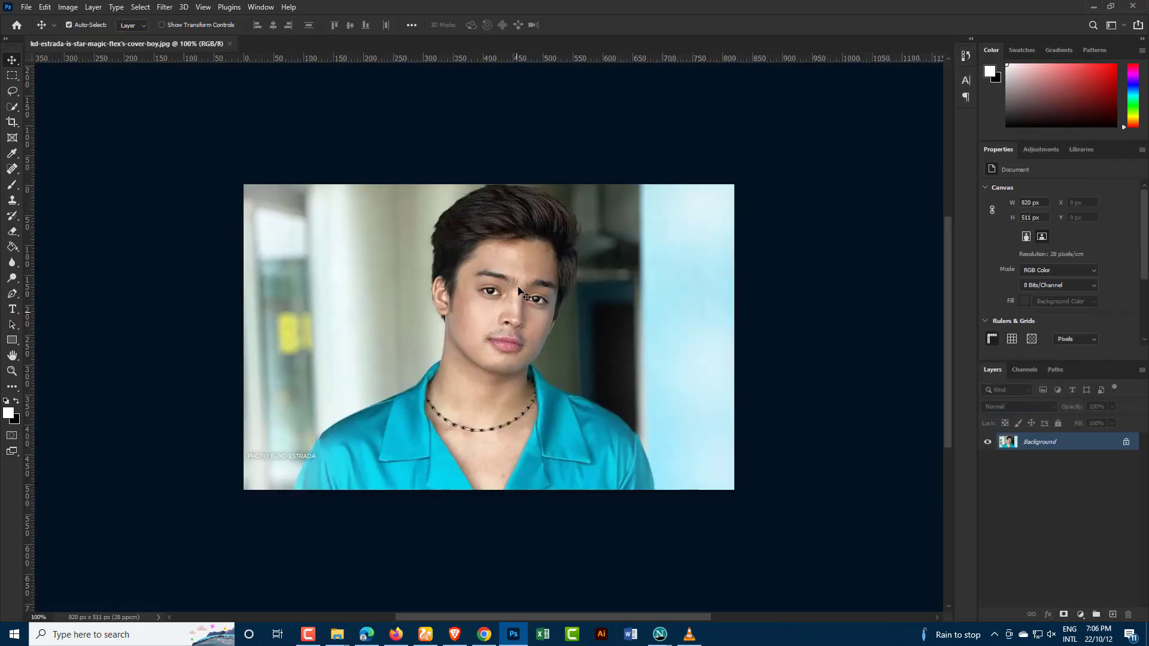
# Step: Quick-select the man's hair, face and shirt collar
pyautogui.click(12, 107)
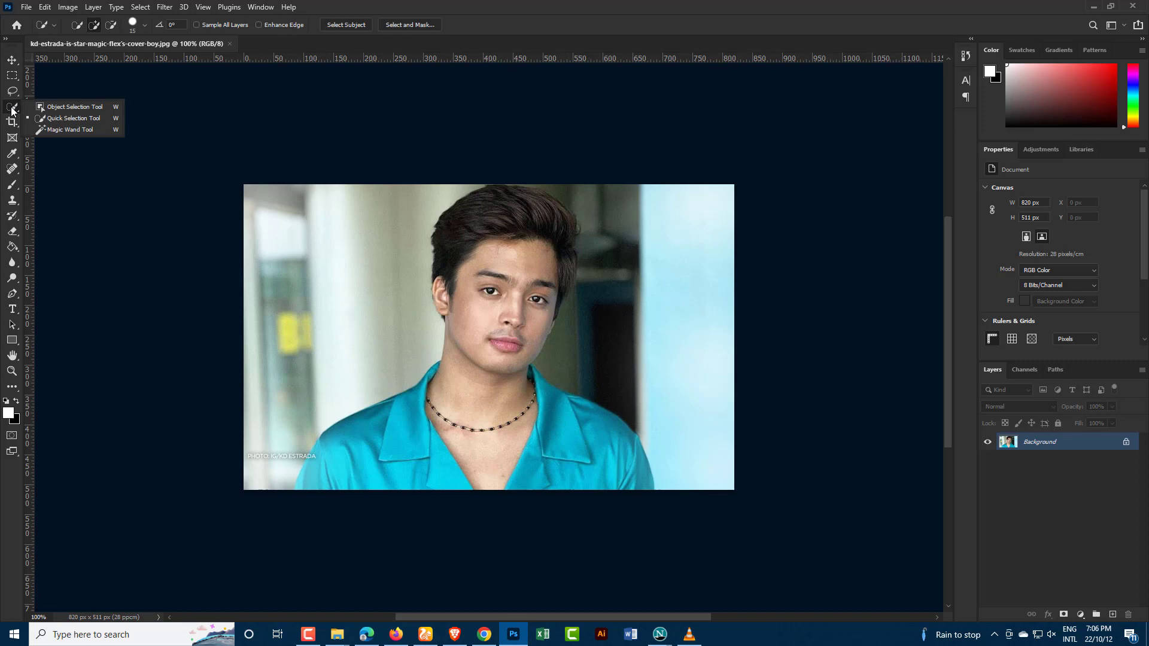
pyautogui.click(77, 117)
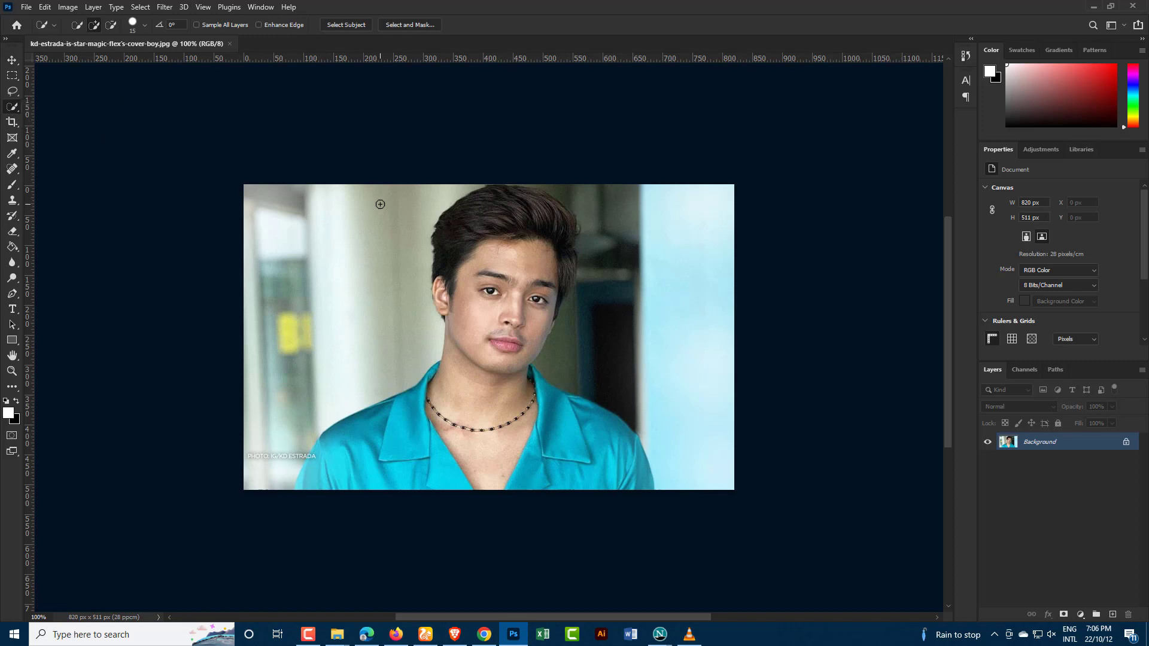
pyautogui.moveTo(482, 215)
pyautogui.mouseDown()
pyautogui.moveTo(487, 355)
pyautogui.moveTo(346, 476)
pyautogui.mouseUp()
pyautogui.moveTo(548, 395); pyautogui.dragTo(595, 463)
pyautogui.moveTo(526, 214); pyautogui.dragTo(559, 271)
pyautogui.moveTo(550, 204); pyautogui.dragTo(559, 230)
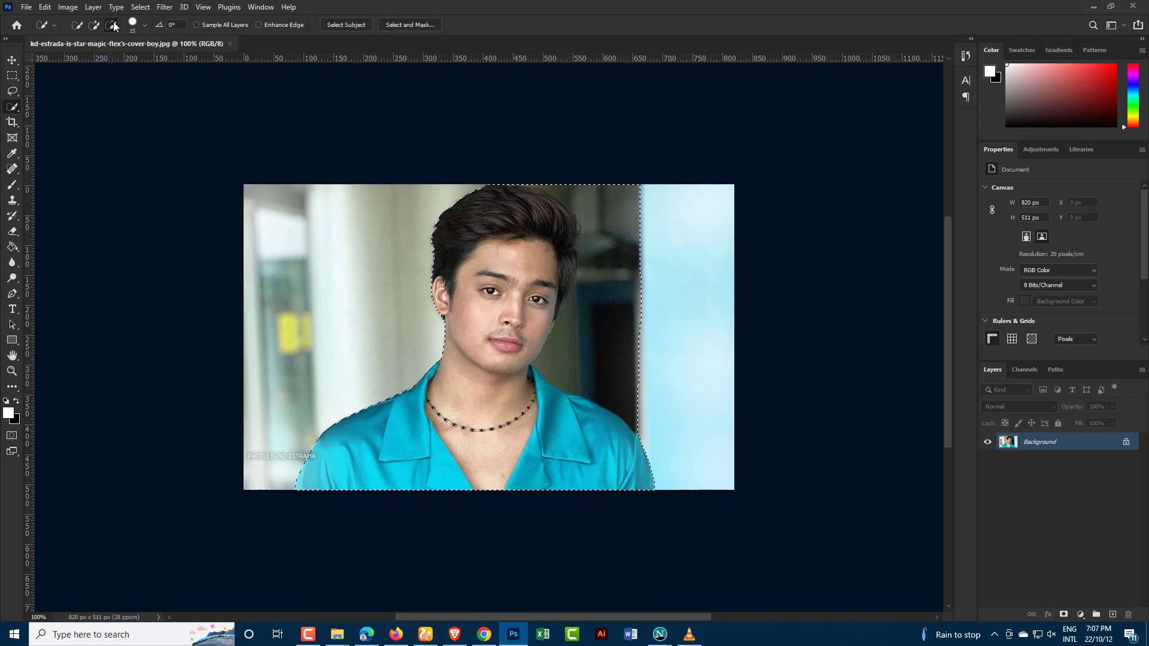
# Step: Refine the selection's right edge, removing background and re-adding hair near the top-right
pyautogui.moveTo(607, 190); pyautogui.dragTo(589, 344)
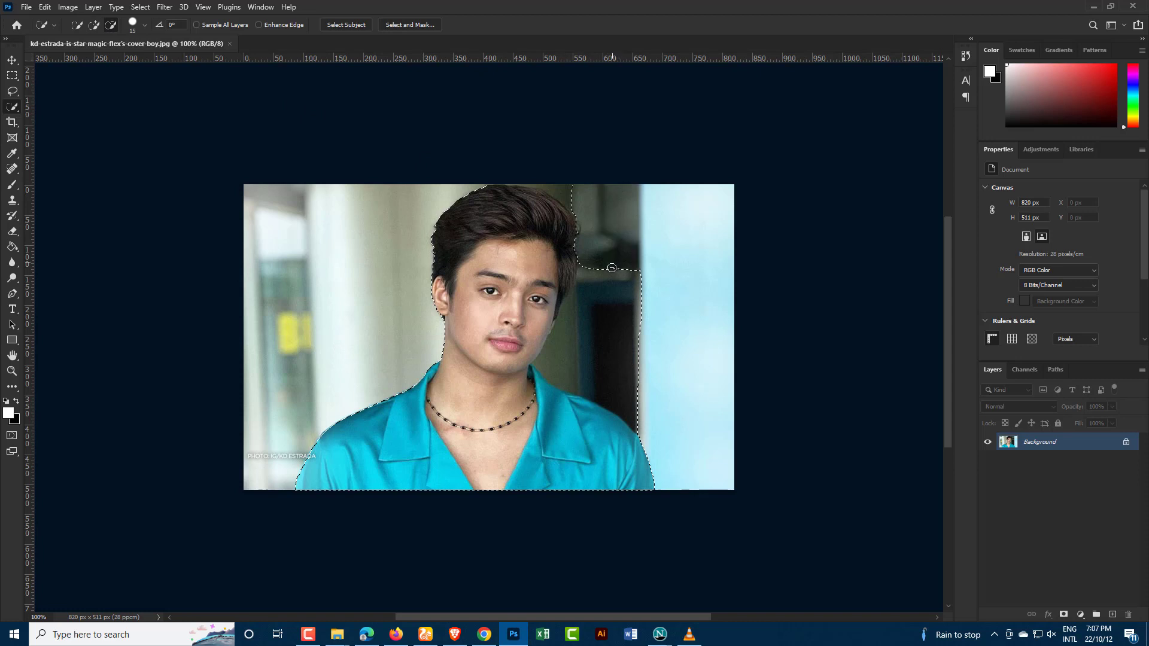
pyautogui.click(641, 331)
pyautogui.moveTo(554, 189); pyautogui.dragTo(538, 177)
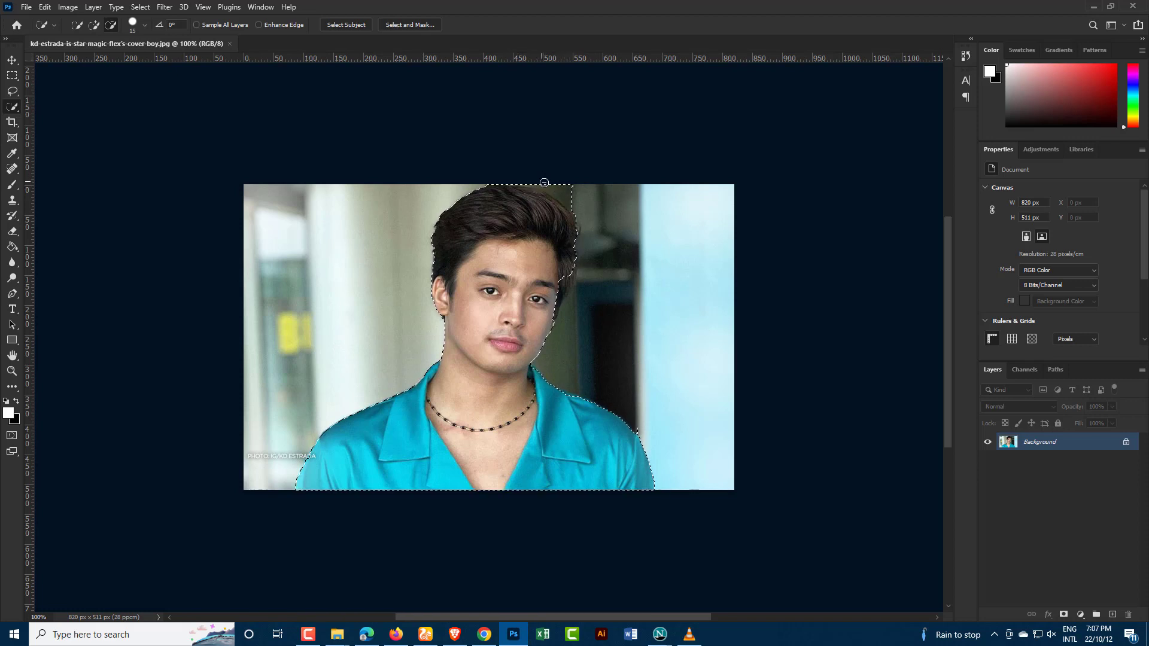
pyautogui.moveTo(585, 207); pyautogui.dragTo(580, 218)
pyautogui.click(94, 27)
pyautogui.moveTo(556, 213); pyautogui.dragTo(566, 237)
pyautogui.click(94, 24)
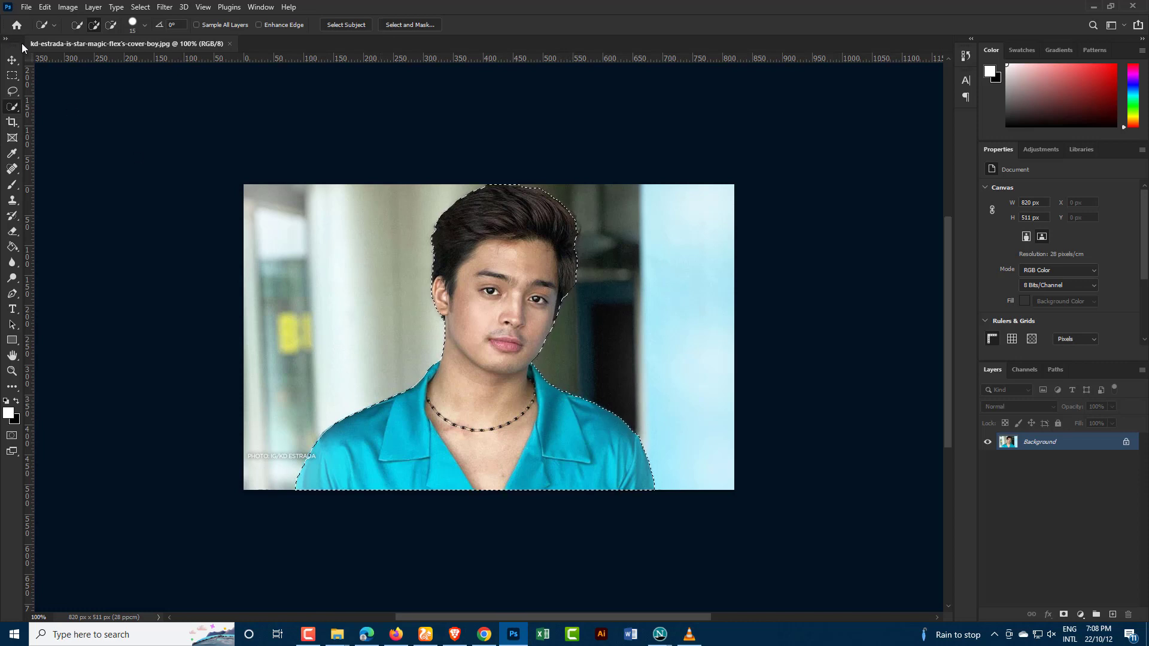
# Step: Mask out the man's background and shift his layer slightly left
pyautogui.click(12, 60)
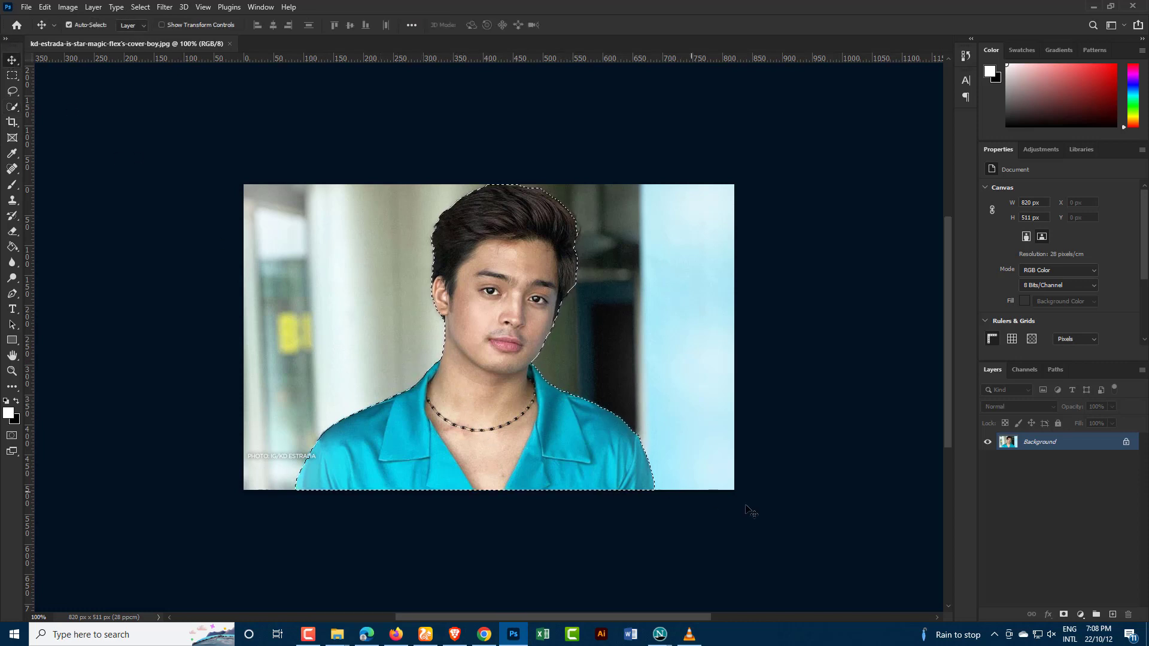
pyautogui.click(1063, 614)
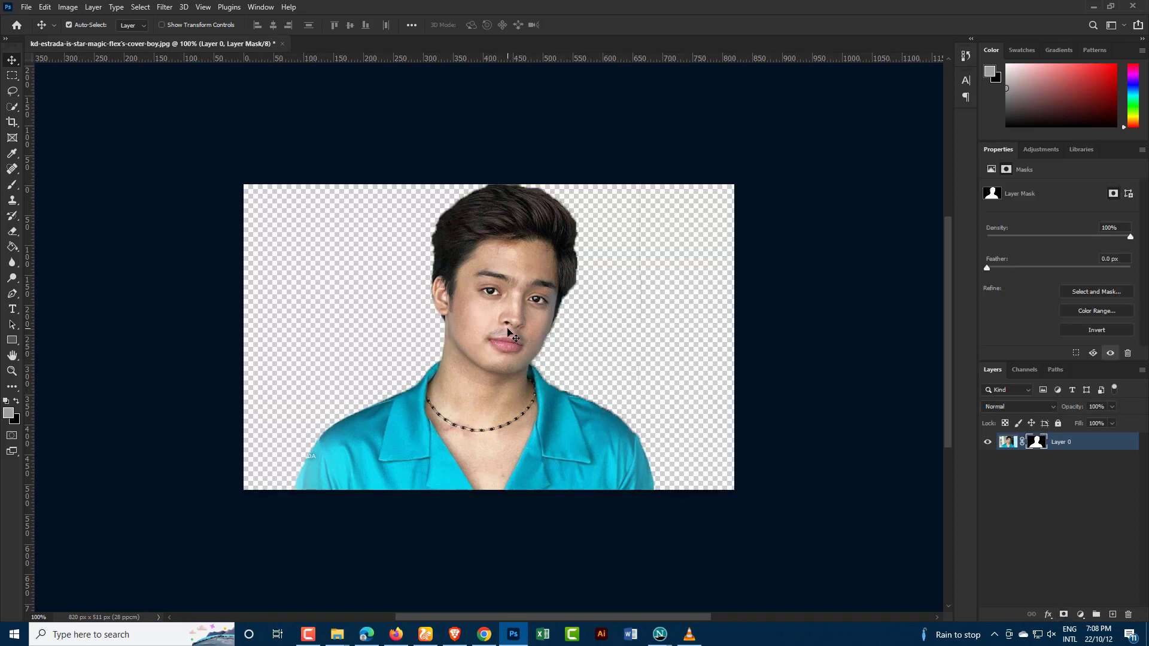
pyautogui.moveTo(507, 331)
pyautogui.mouseDown()
pyautogui.moveTo(431, 324)
pyautogui.moveTo(521, 335)
pyautogui.mouseUp()
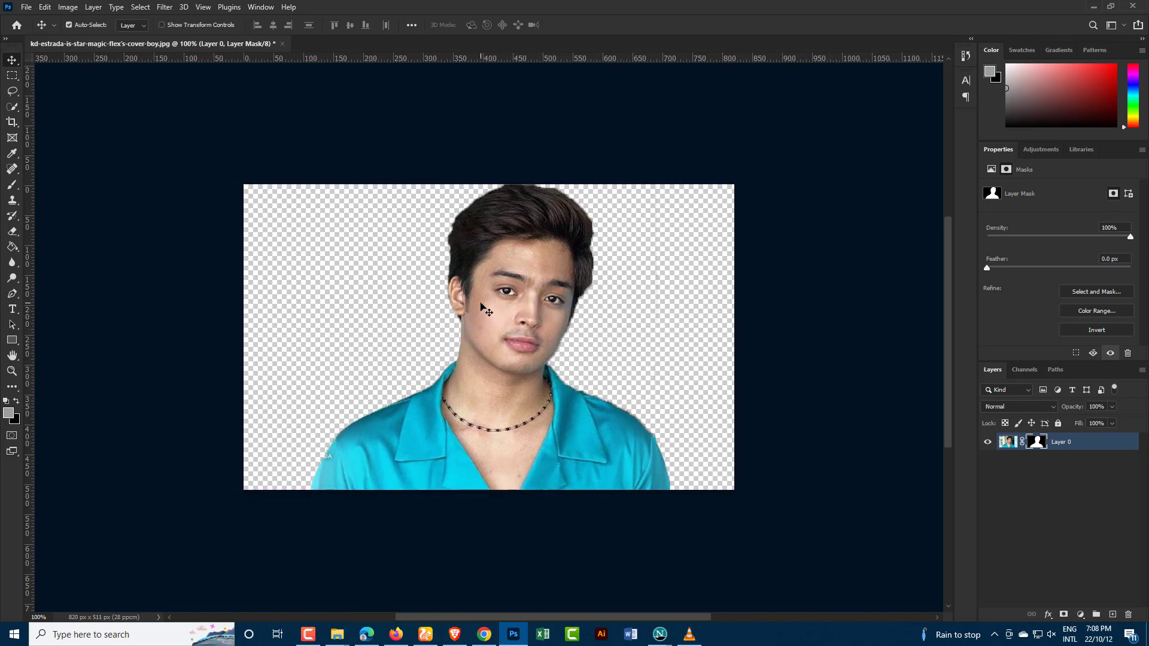
# Step: Open the woman's gold-MODEL portrait as a second document
pyautogui.click(26, 8)
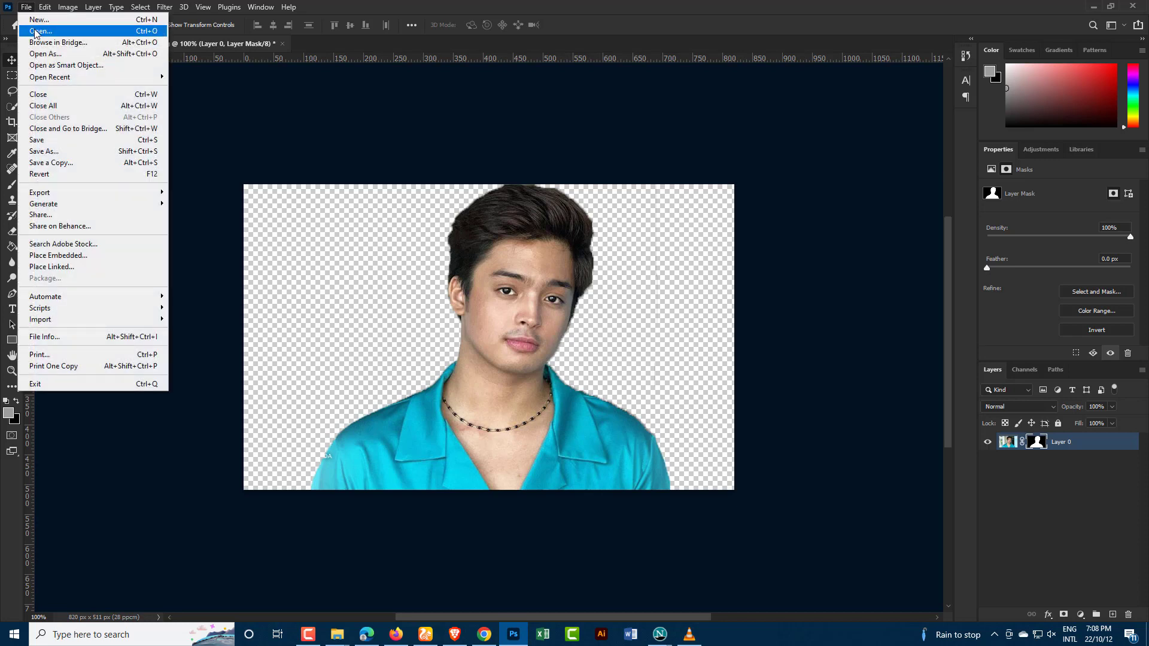
pyautogui.click(40, 31)
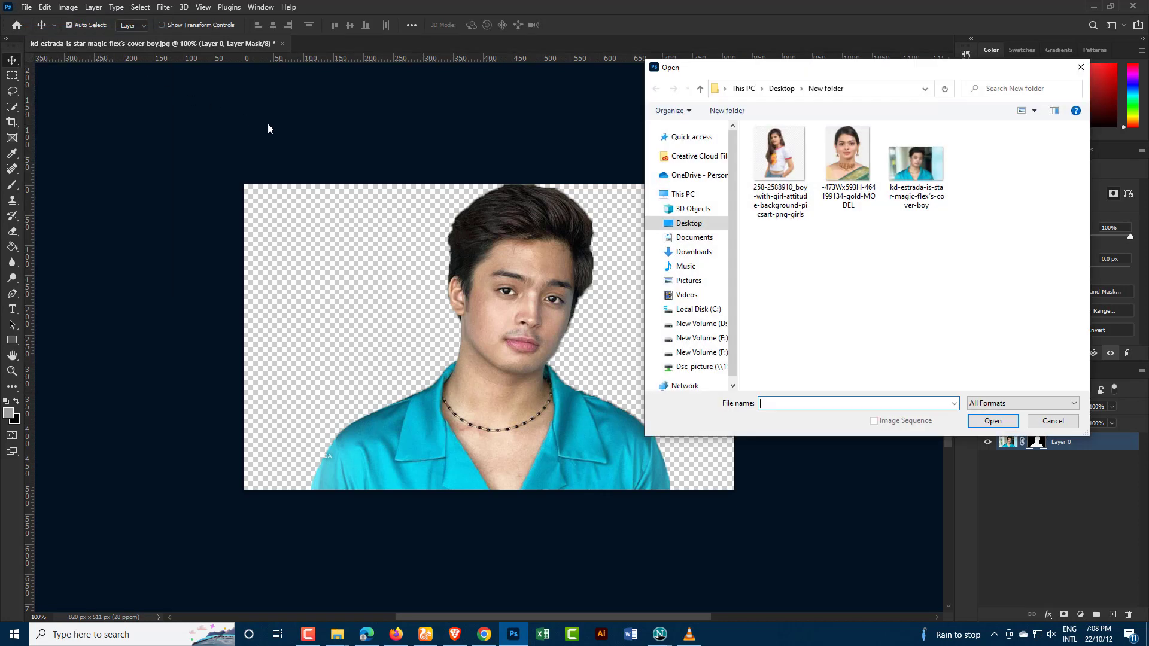
pyautogui.click(846, 163)
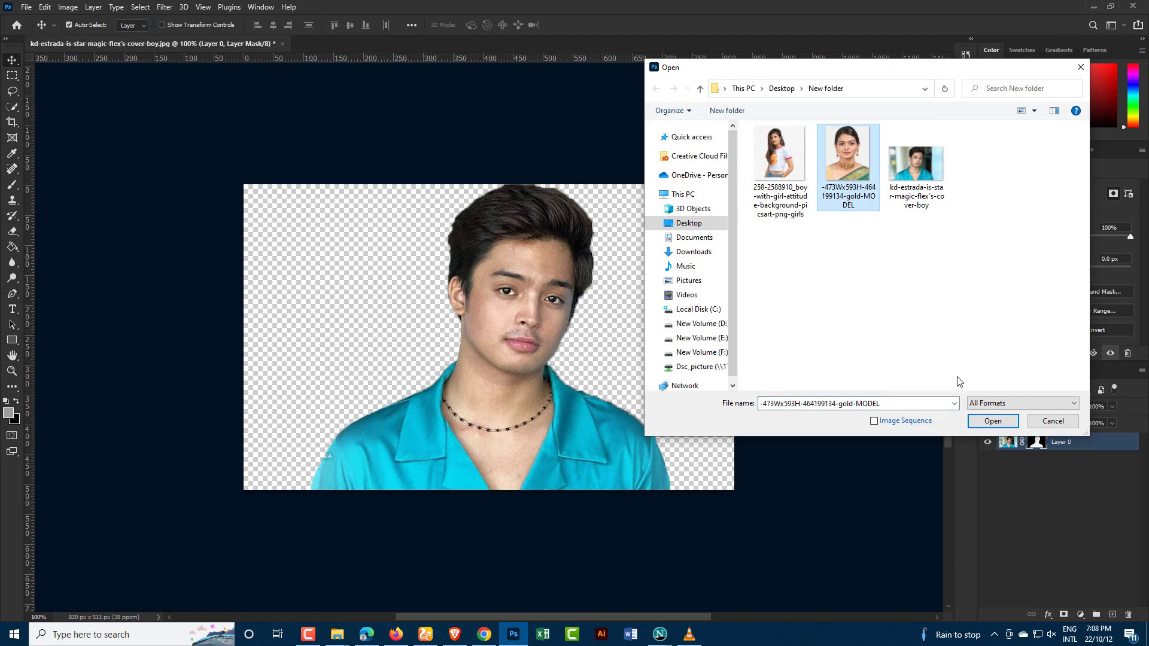
pyautogui.click(987, 424)
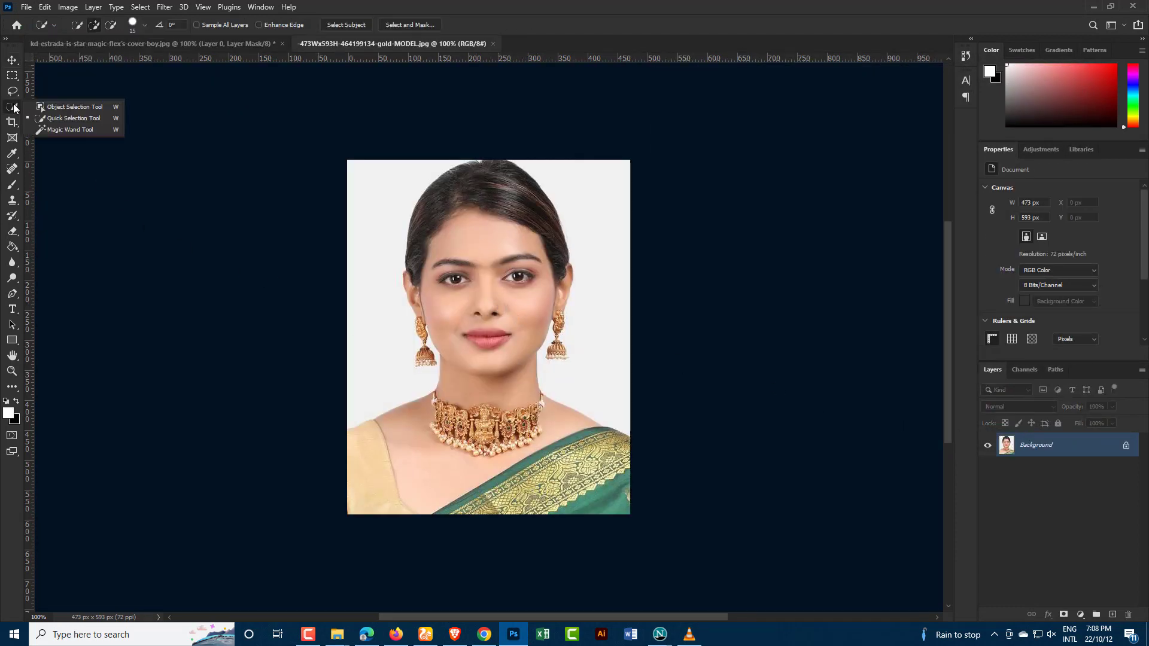
# Step: Quick-select the woman's hair, face, necklace, blouse and green sari
pyautogui.moveTo(12, 107); pyautogui.dragTo(77, 118)
pyautogui.click(85, 121)
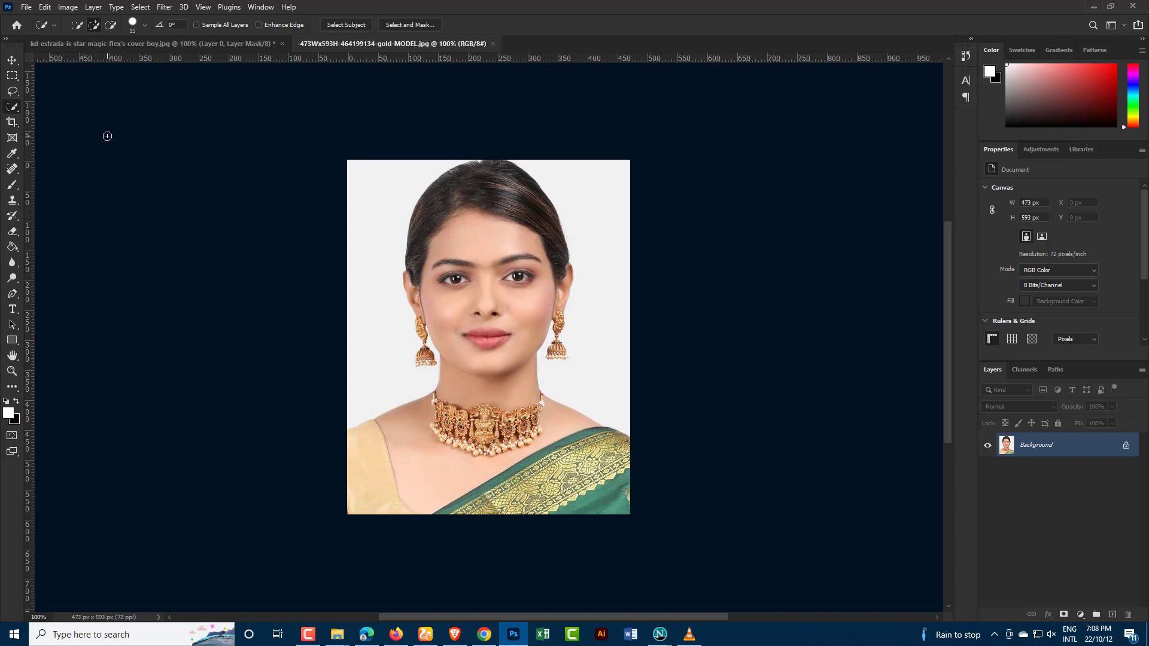
pyautogui.moveTo(431, 200)
pyautogui.mouseDown()
pyautogui.moveTo(477, 205)
pyautogui.moveTo(480, 335)
pyautogui.mouseUp()
pyautogui.moveTo(448, 432); pyautogui.dragTo(403, 460)
pyautogui.moveTo(555, 464)
pyautogui.mouseDown()
pyautogui.moveTo(590, 478)
pyautogui.moveTo(567, 496)
pyautogui.moveTo(550, 482)
pyautogui.moveTo(578, 443)
pyautogui.mouseUp()
pyautogui.moveTo(512, 469); pyautogui.dragTo(561, 500)
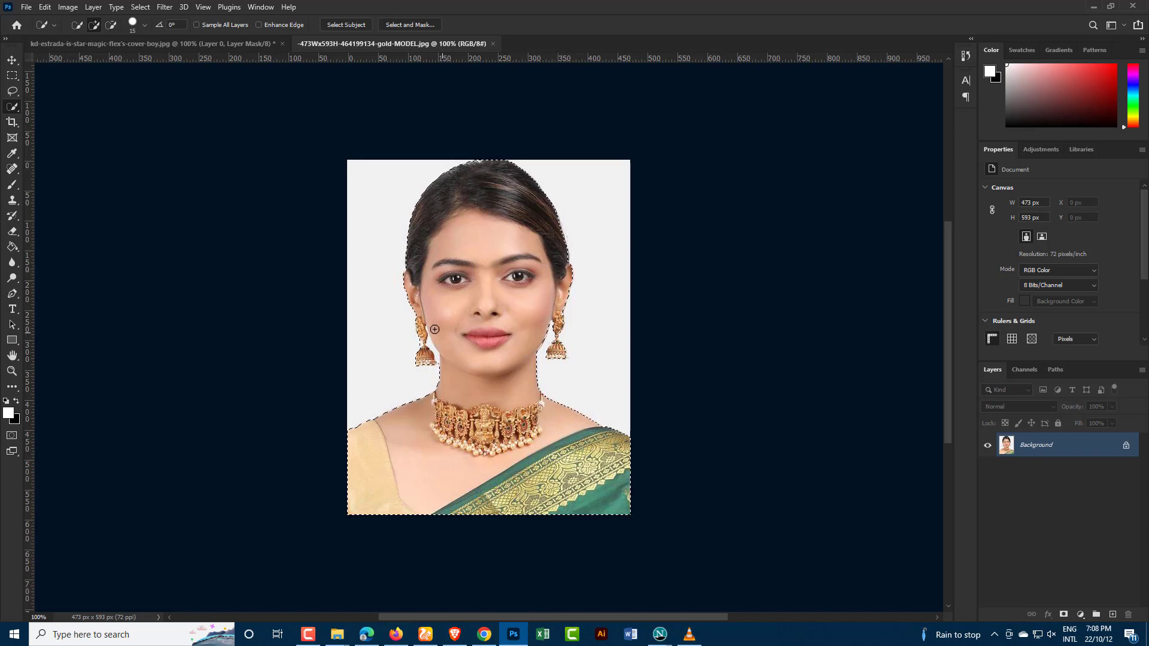
# Step: Mask away the woman's light background and nudge her layer slightly
pyautogui.click(12, 60)
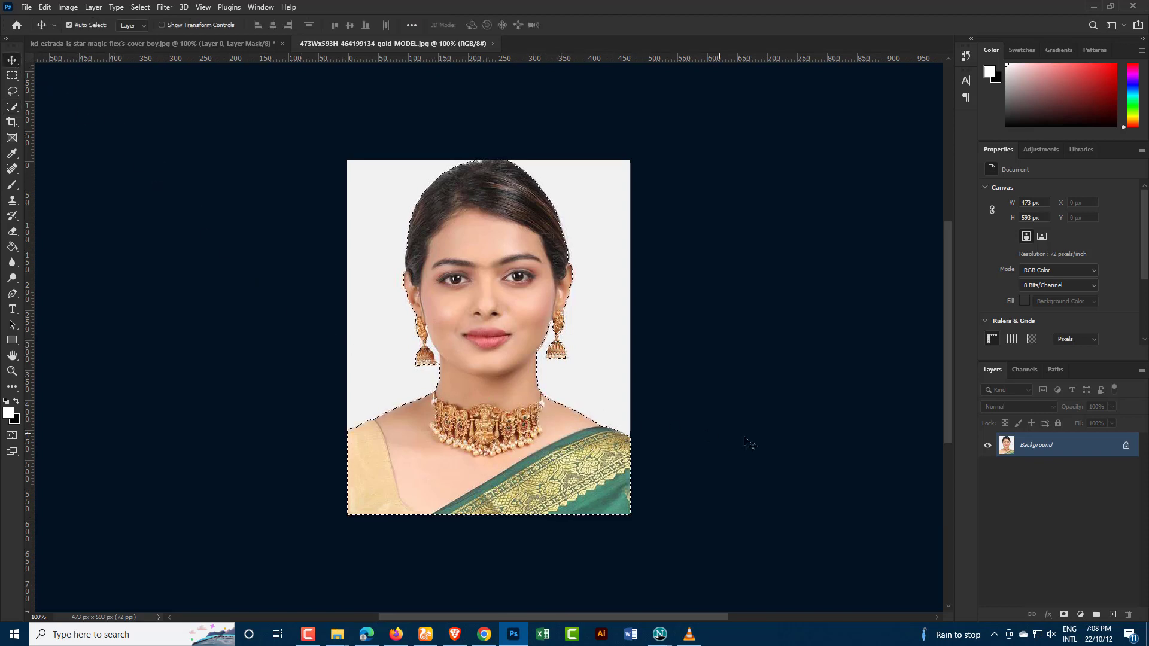
pyautogui.click(1063, 614)
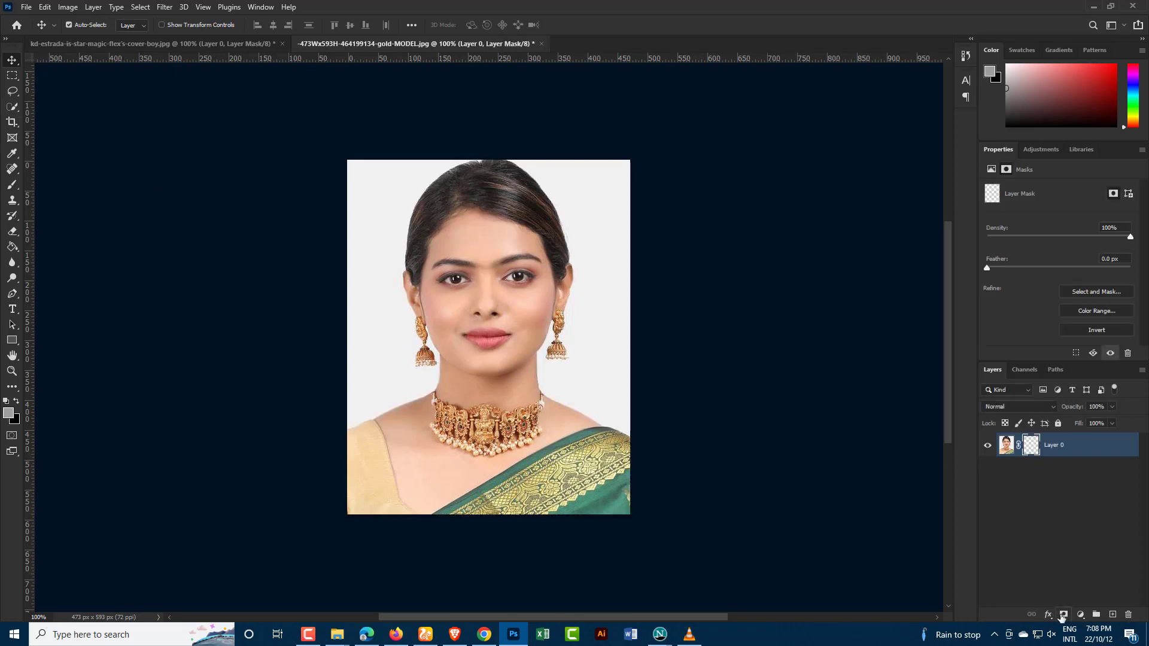
pyautogui.moveTo(503, 324)
pyautogui.mouseDown()
pyautogui.moveTo(513, 308)
pyautogui.moveTo(497, 318)
pyautogui.mouseUp()
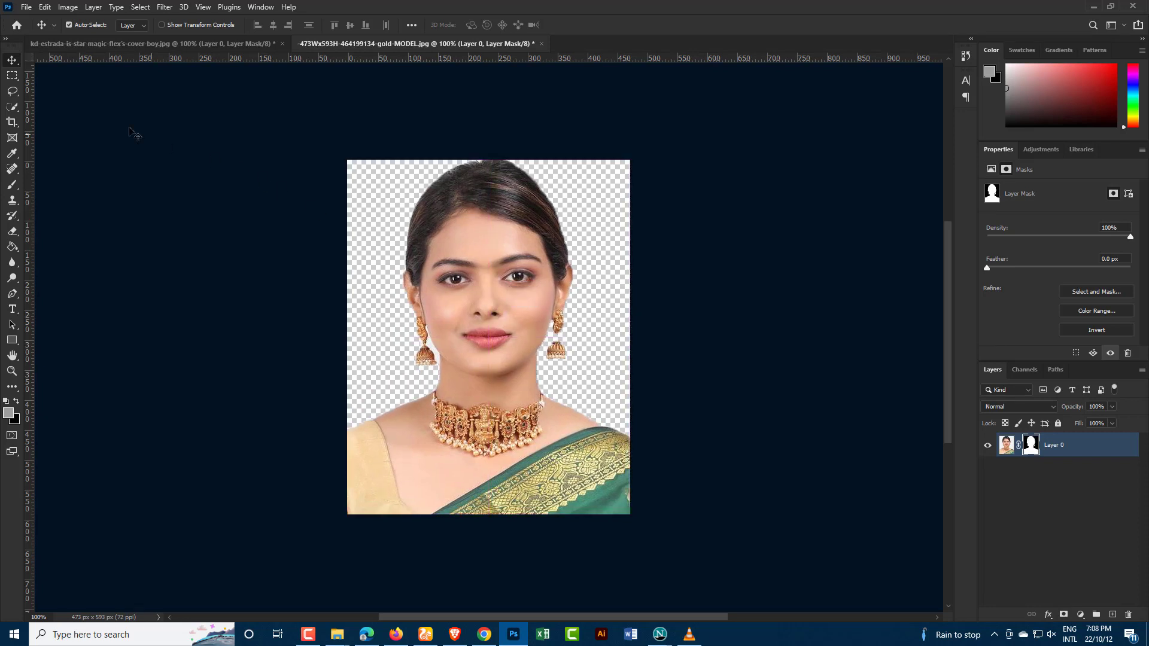
pyautogui.click(24, 7)
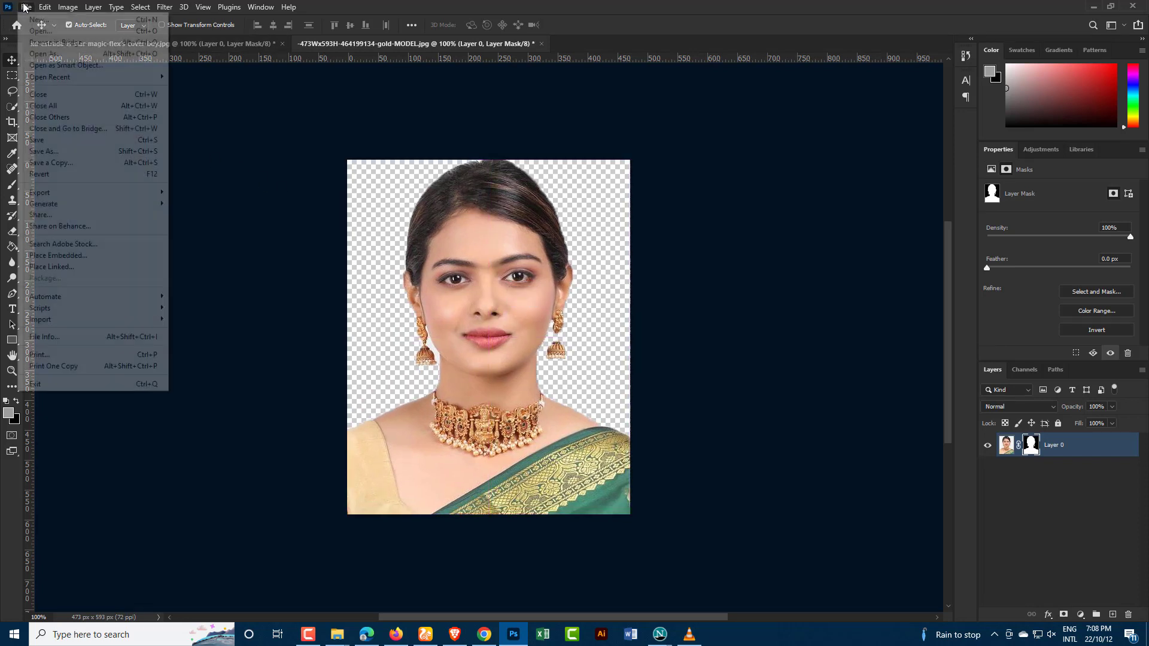
# Step: Create a new white 600×450 px canvas
pyautogui.click(99, 20)
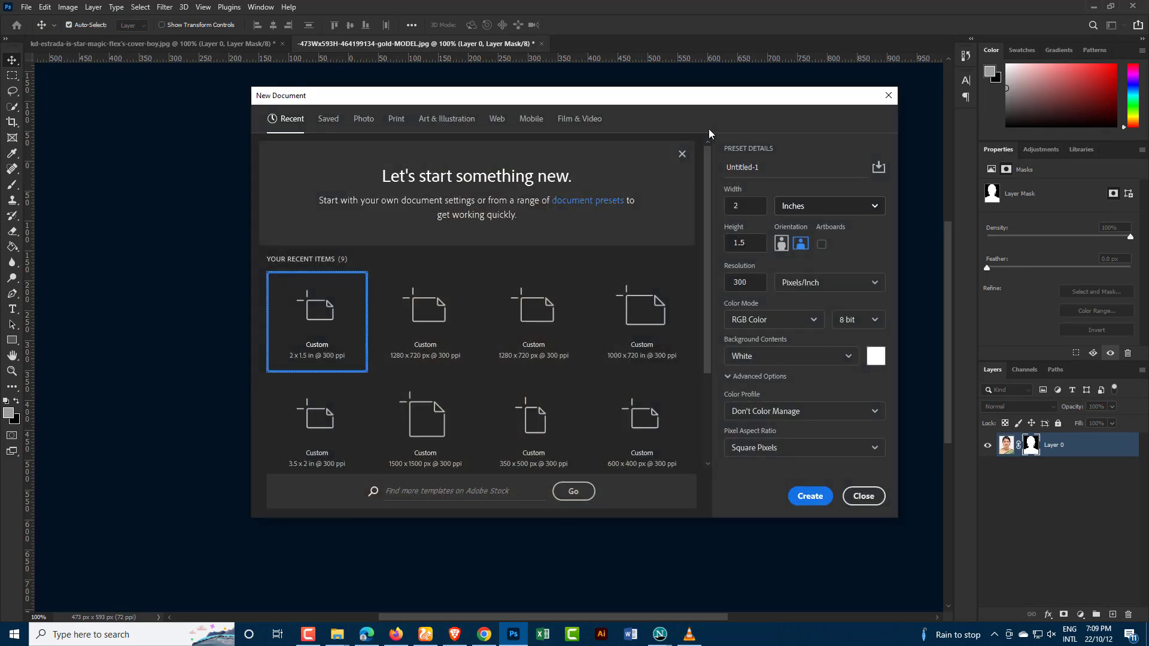
pyautogui.click(876, 209)
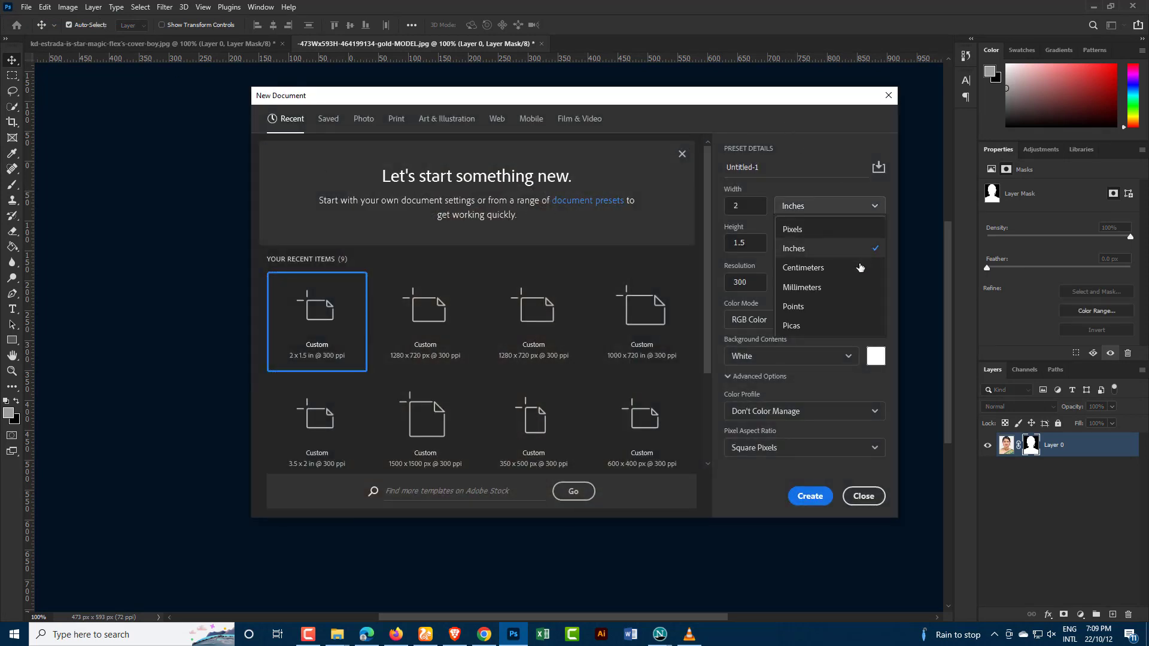
pyautogui.click(816, 254)
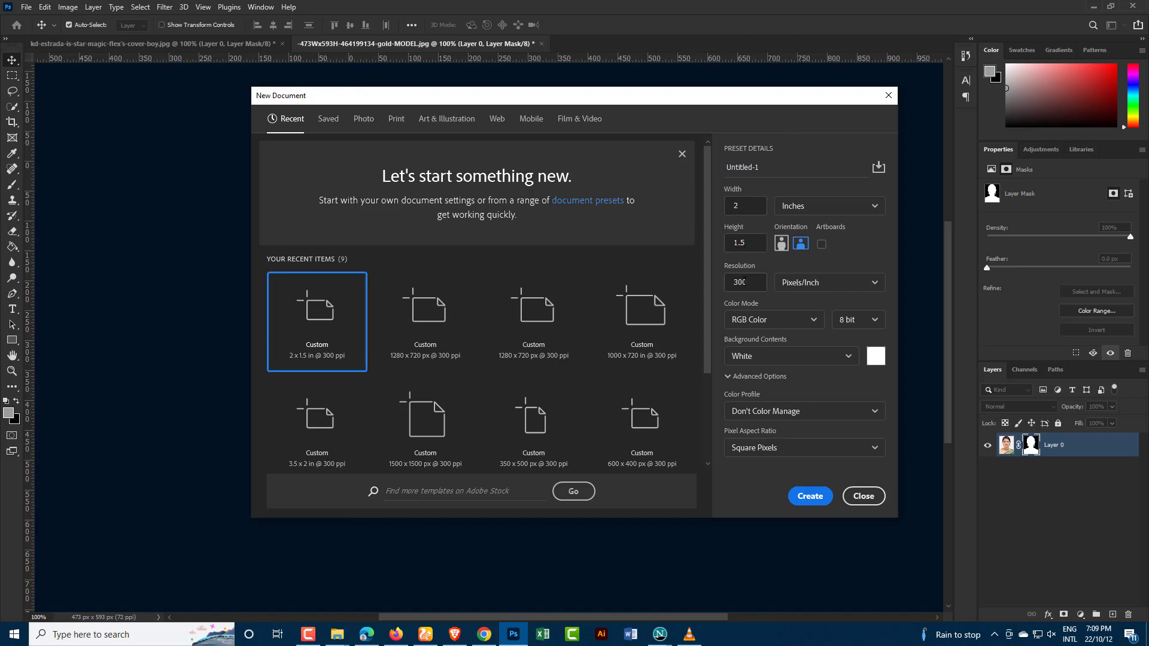
pyautogui.click(809, 496)
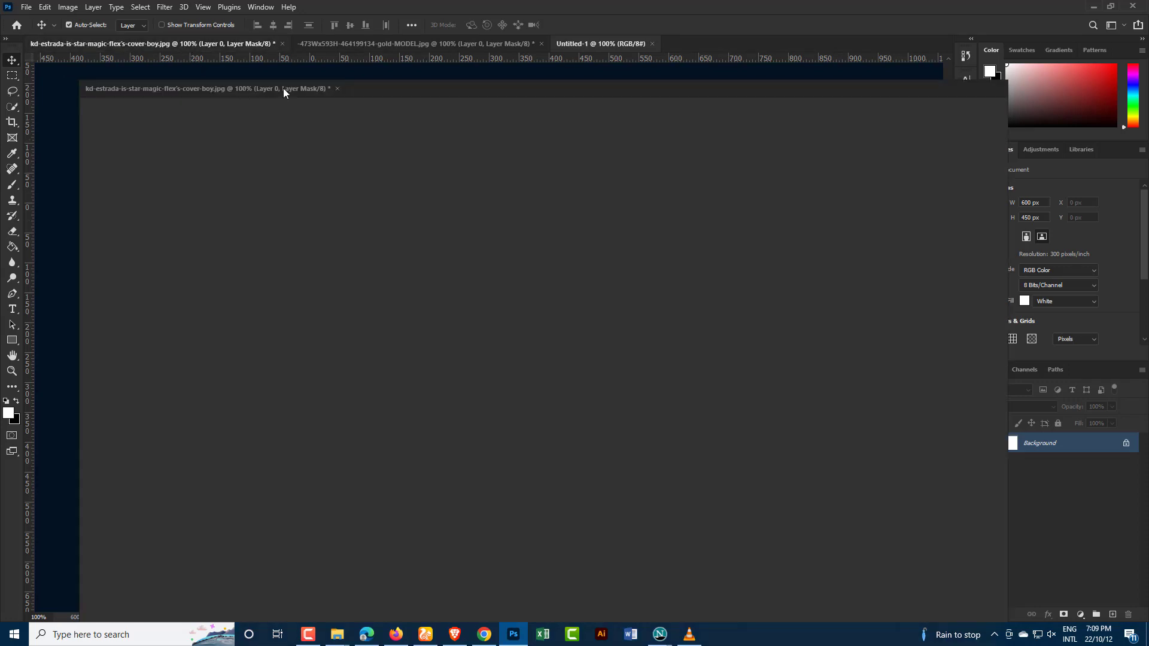
# Step: Copy the man's cut-out onto the new canvas, close his original unsaved, and reposition him
pyautogui.moveTo(185, 45); pyautogui.dragTo(672, 160)
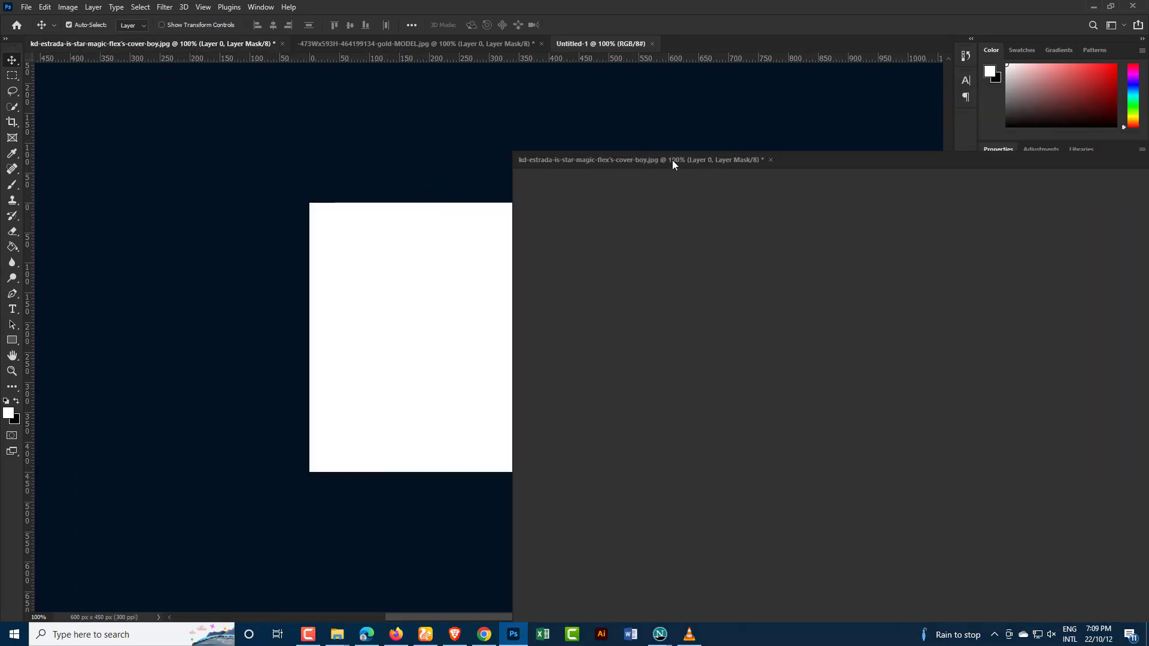
pyautogui.moveTo(720, 256); pyautogui.dragTo(463, 305)
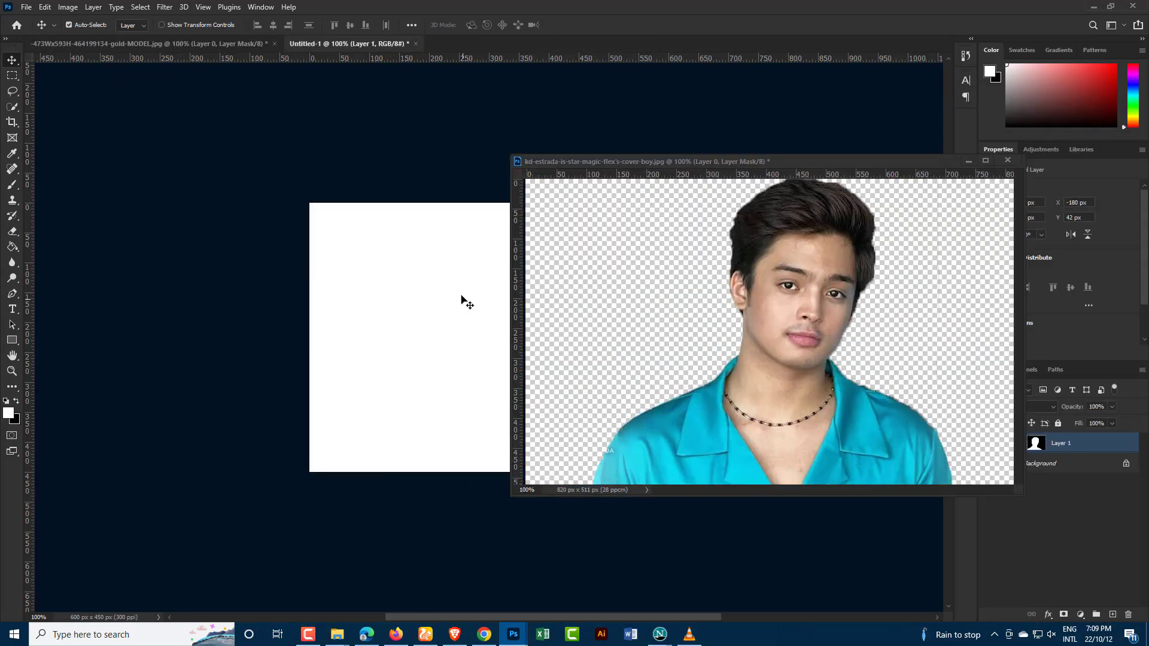
pyautogui.click(1008, 159)
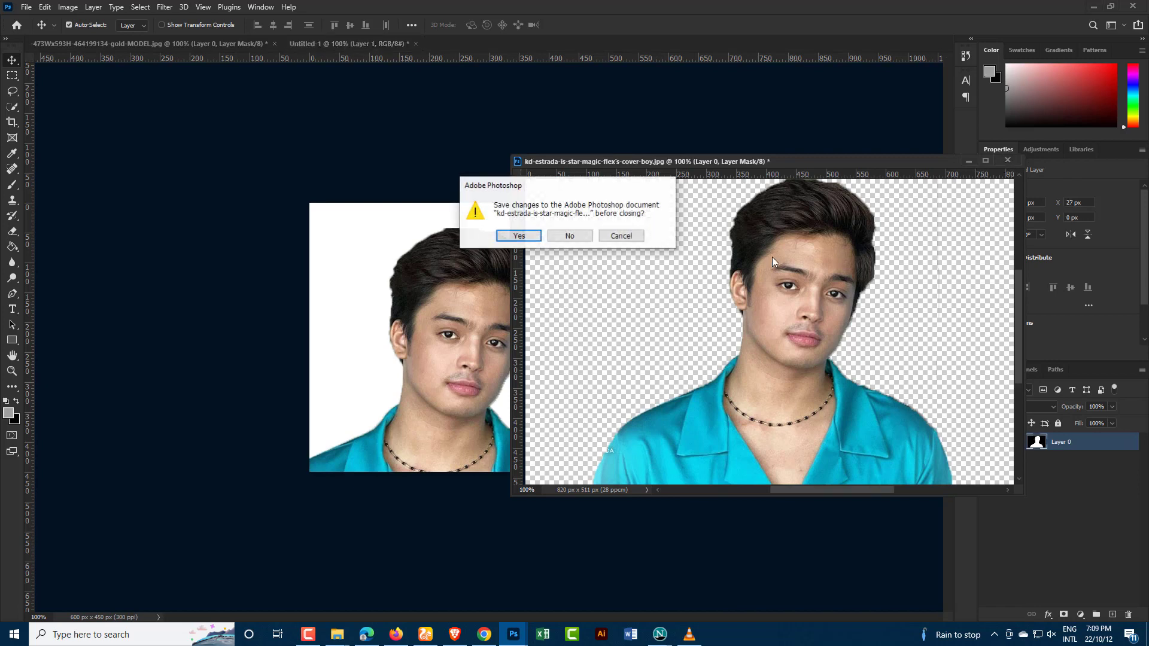
pyautogui.click(569, 236)
pyautogui.moveTo(519, 291); pyautogui.dragTo(527, 299)
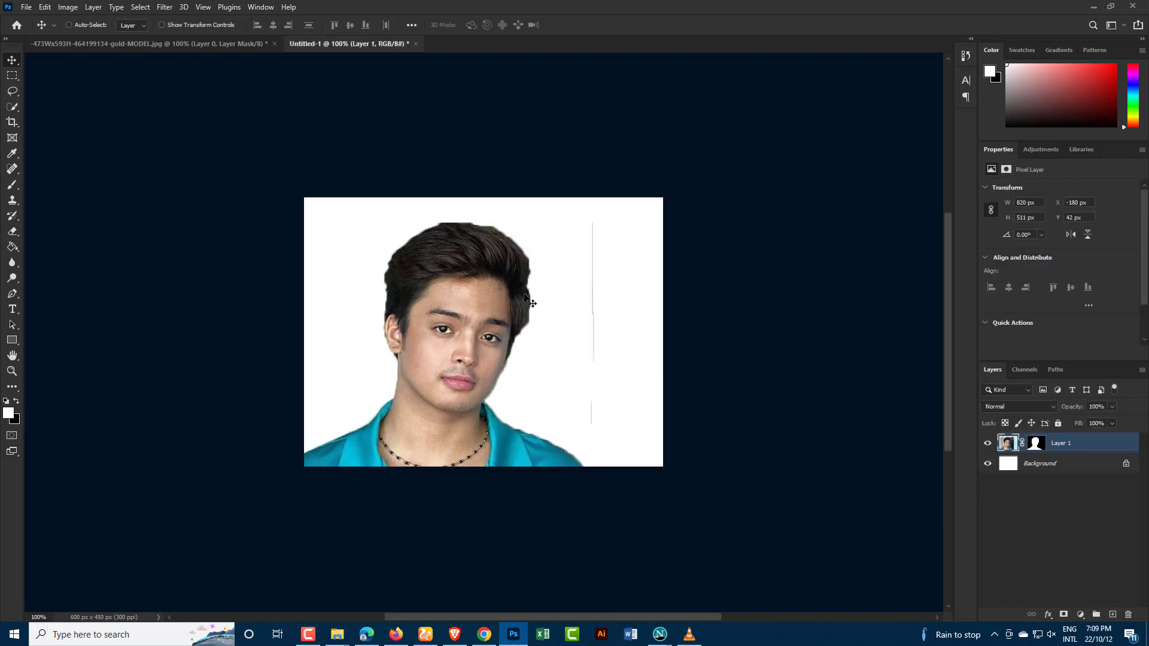
pyautogui.moveTo(452, 286)
pyautogui.mouseDown()
pyautogui.moveTo(535, 265)
pyautogui.moveTo(428, 250)
pyautogui.mouseUp()
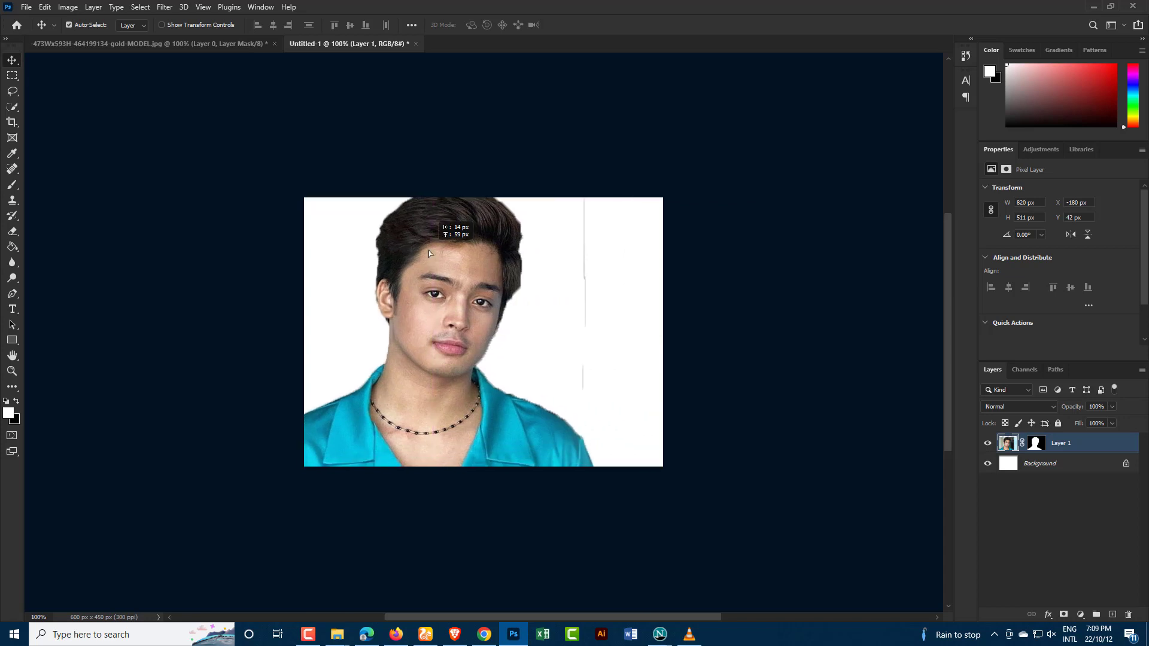
# Step: Shrink the man's portrait from the top and erase the stray vertical lines beside him
pyautogui.hotkey('ctrl', 't')
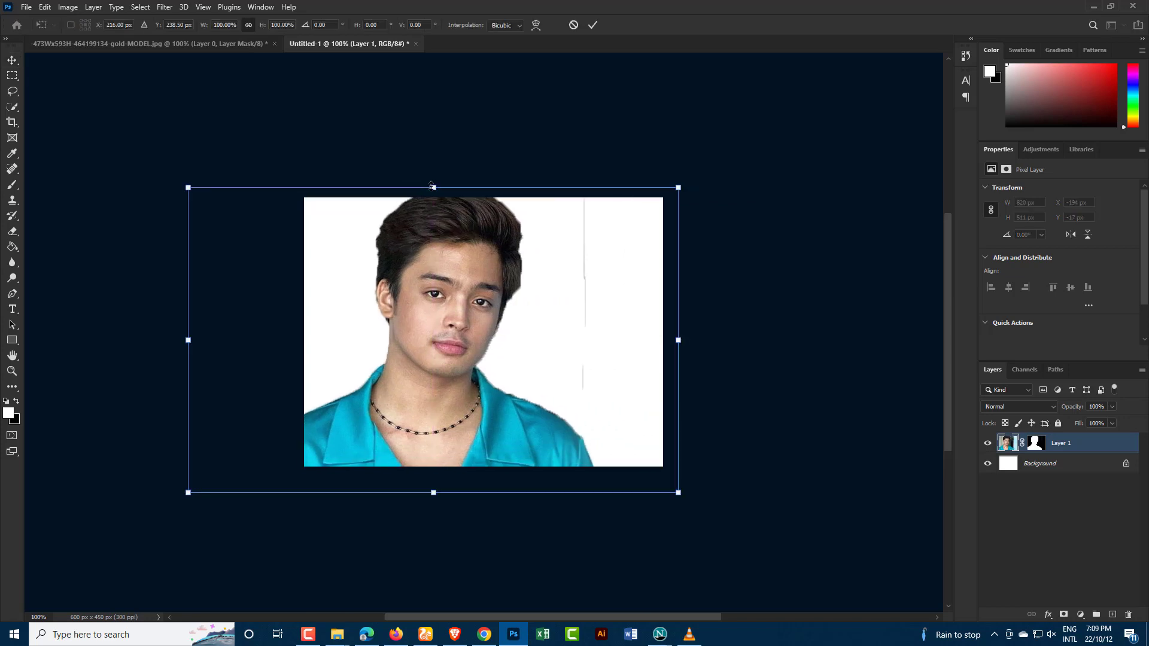
pyautogui.moveTo(431, 187)
pyautogui.mouseDown()
pyautogui.moveTo(427, 264)
pyautogui.moveTo(383, 256)
pyautogui.mouseUp()
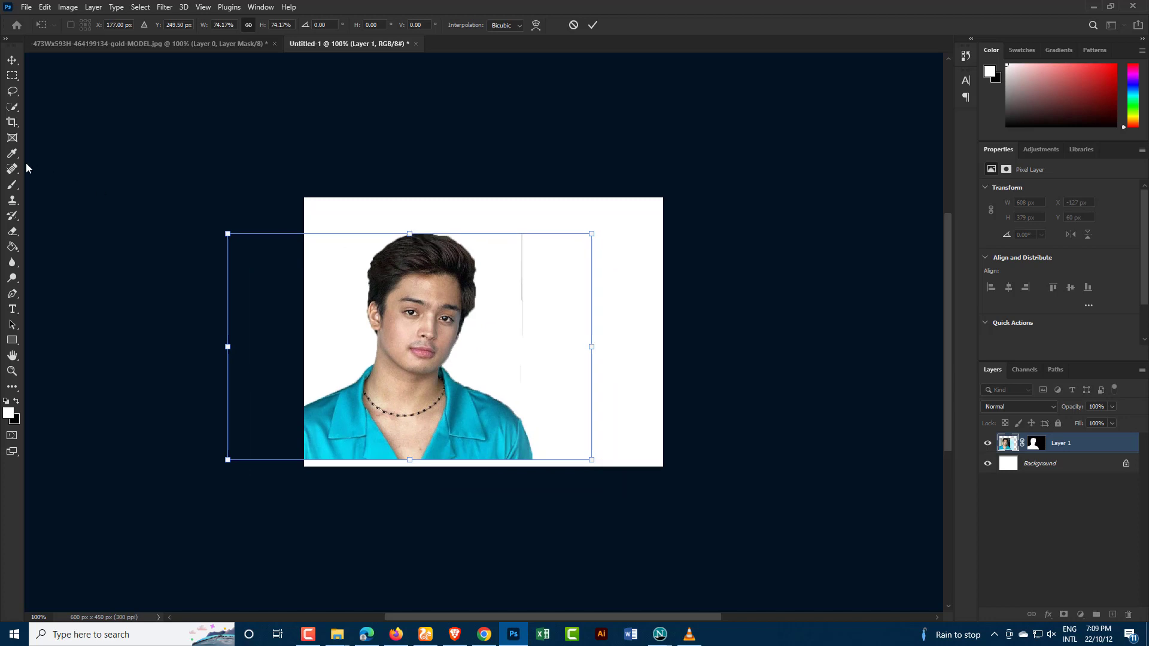
pyautogui.rightClick(12, 230)
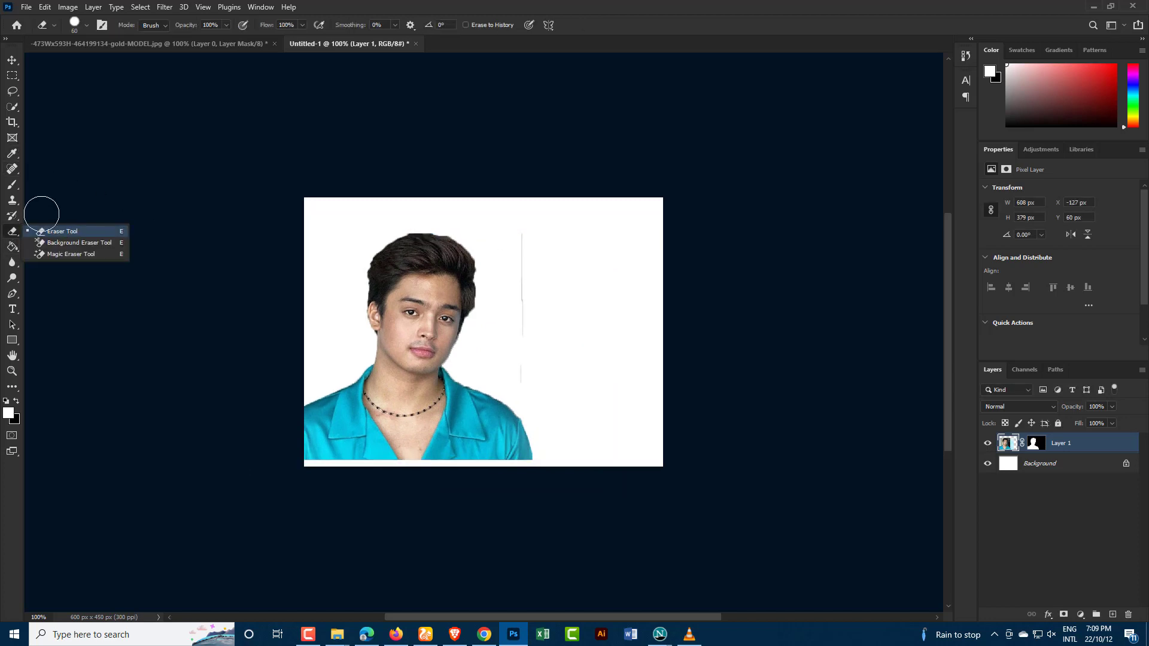
pyautogui.click(12, 60)
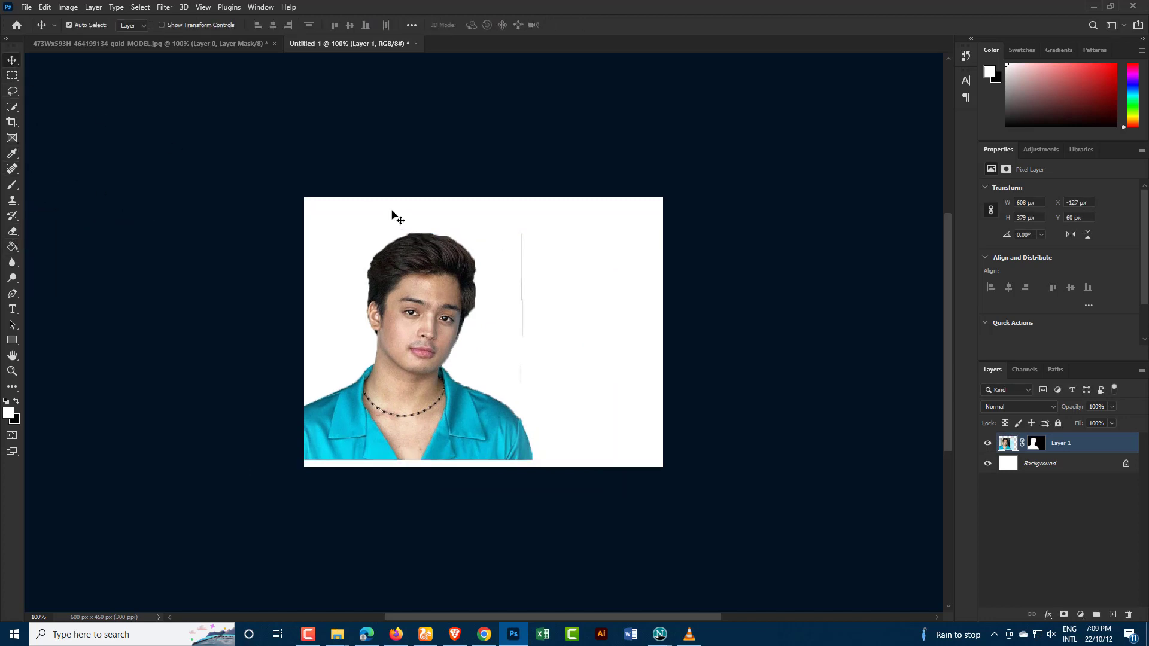
pyautogui.click(13, 232)
pyautogui.moveTo(522, 236); pyautogui.dragTo(531, 393)
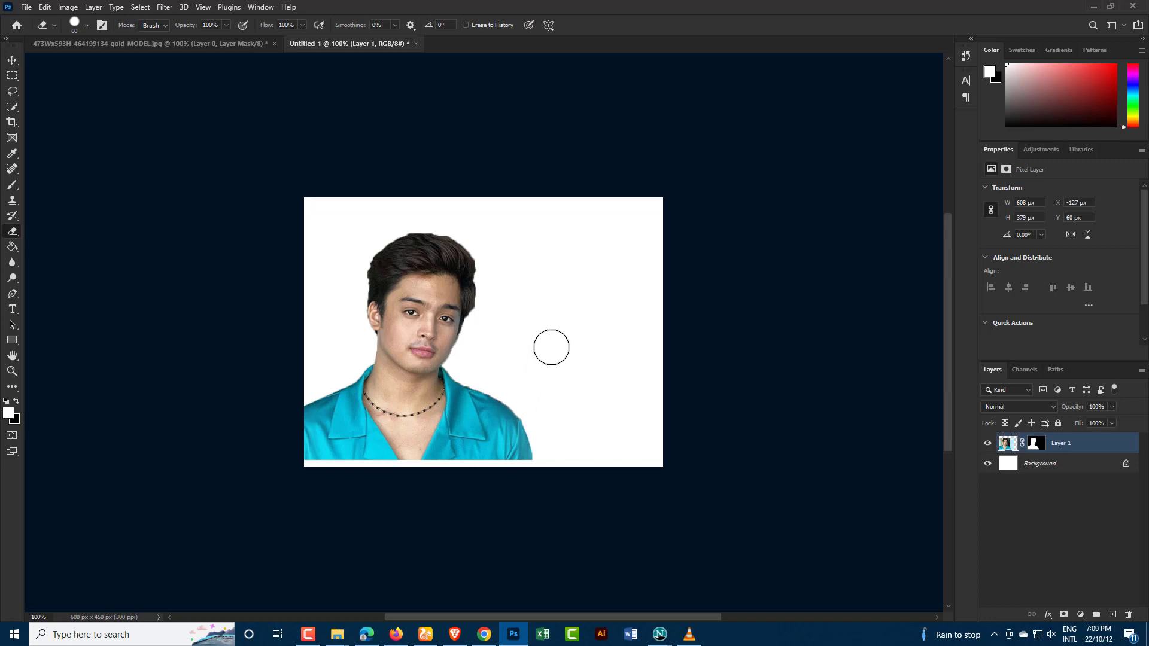
# Step: Scale the man down further, narrow him and place him on the canvas's left side
pyautogui.click(12, 60)
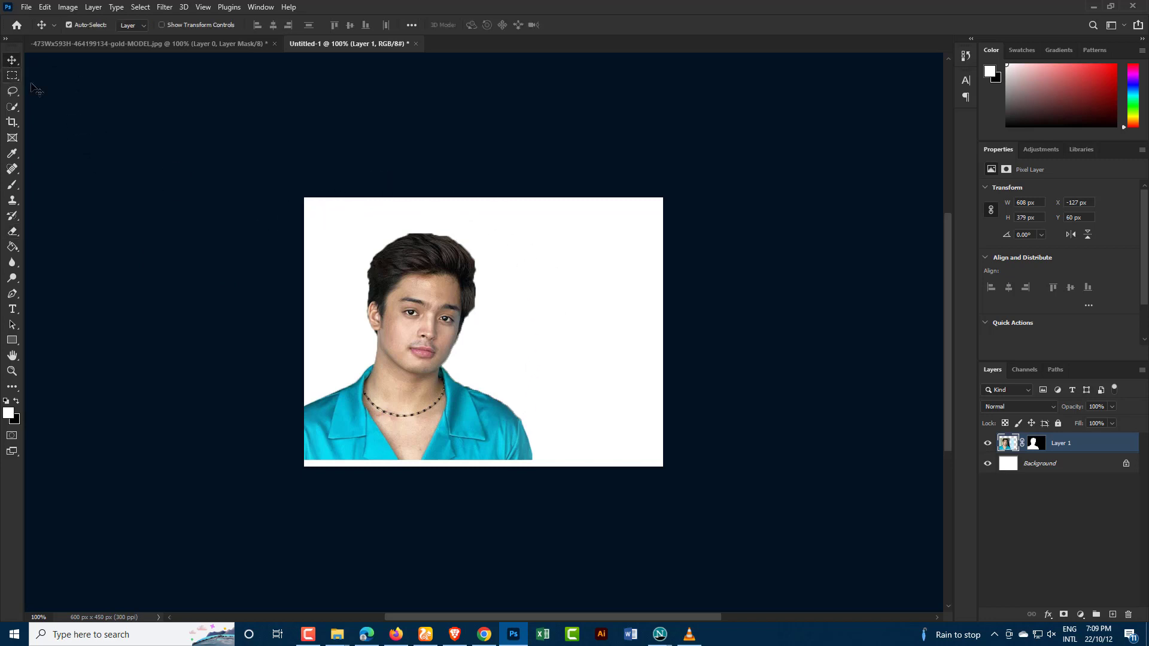
pyautogui.hotkey('ctrl', 't')
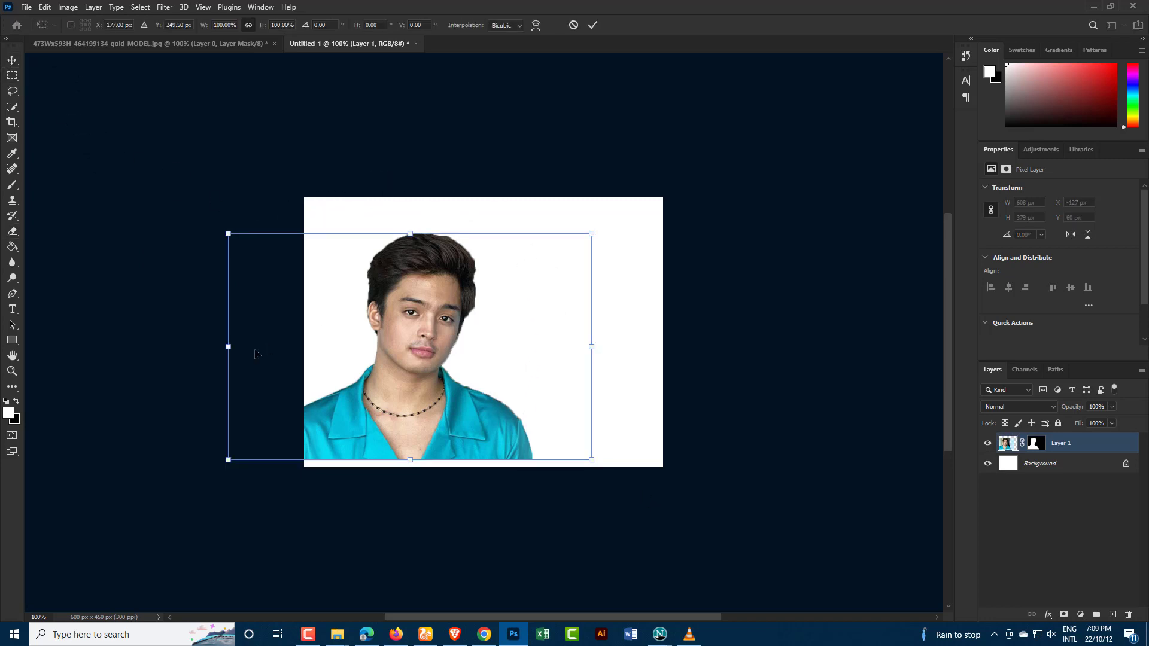
pyautogui.moveTo(227, 346); pyautogui.dragTo(310, 356)
pyautogui.moveTo(447, 377); pyautogui.dragTo(401, 384)
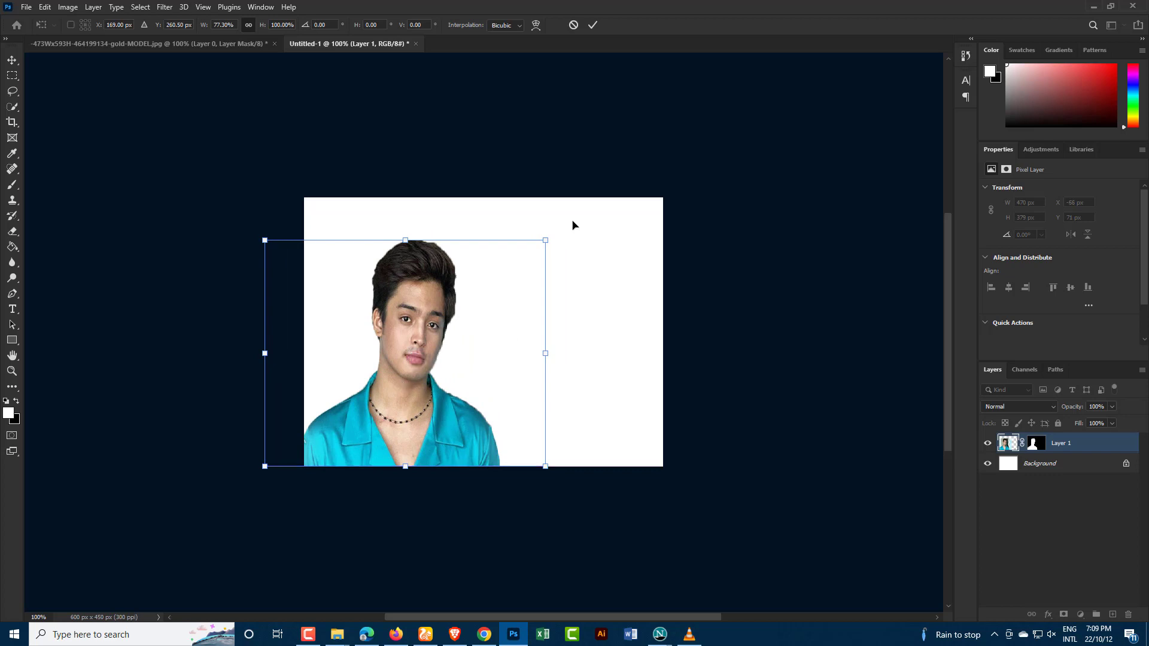
pyautogui.click(17, 63)
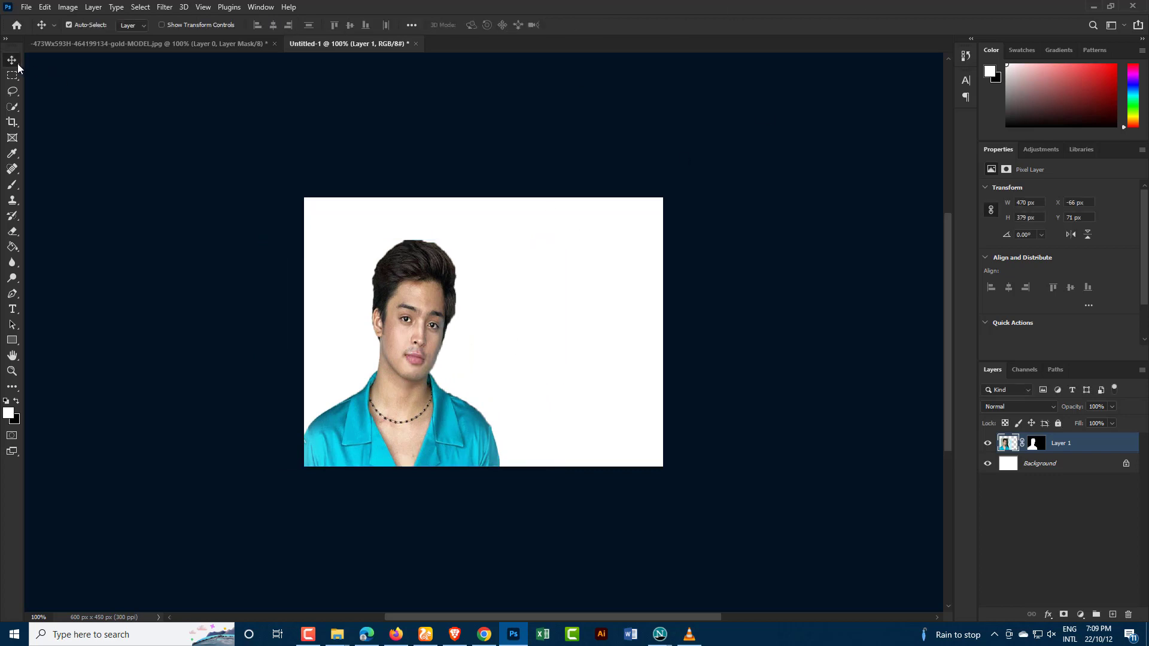
# Step: Copy the woman's cut-out onto the new canvas, close her original unsaved, and move her right
pyautogui.moveTo(214, 45)
pyautogui.mouseDown()
pyautogui.moveTo(491, 101)
pyautogui.moveTo(622, 173)
pyautogui.mouseUp()
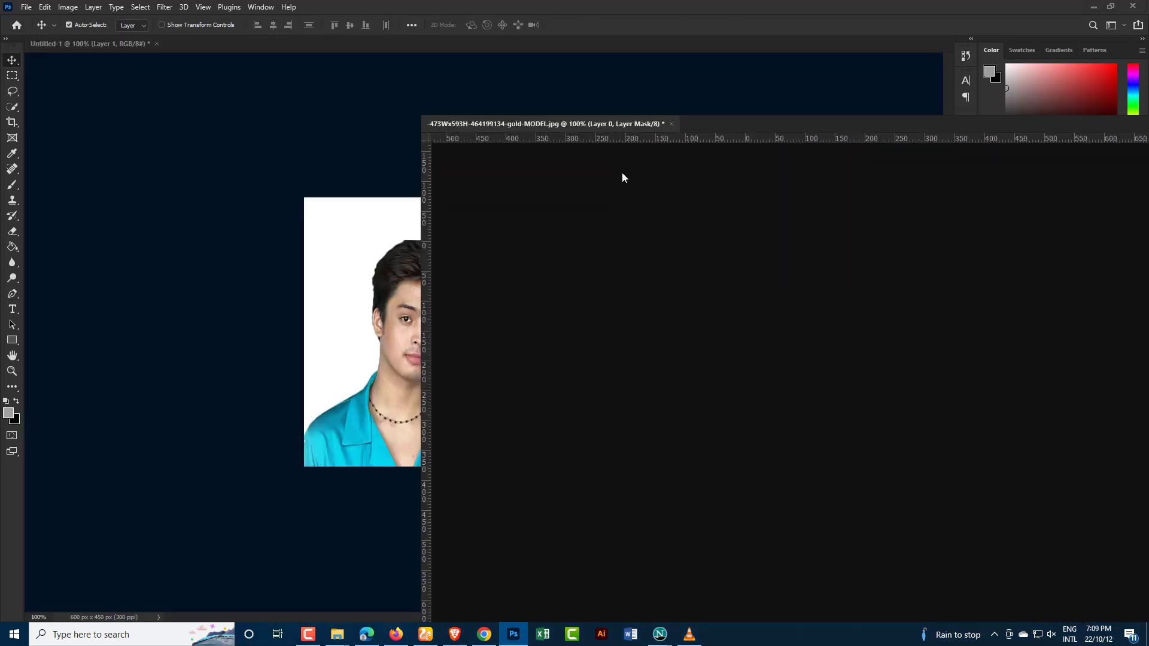
pyautogui.moveTo(595, 261); pyautogui.dragTo(396, 300)
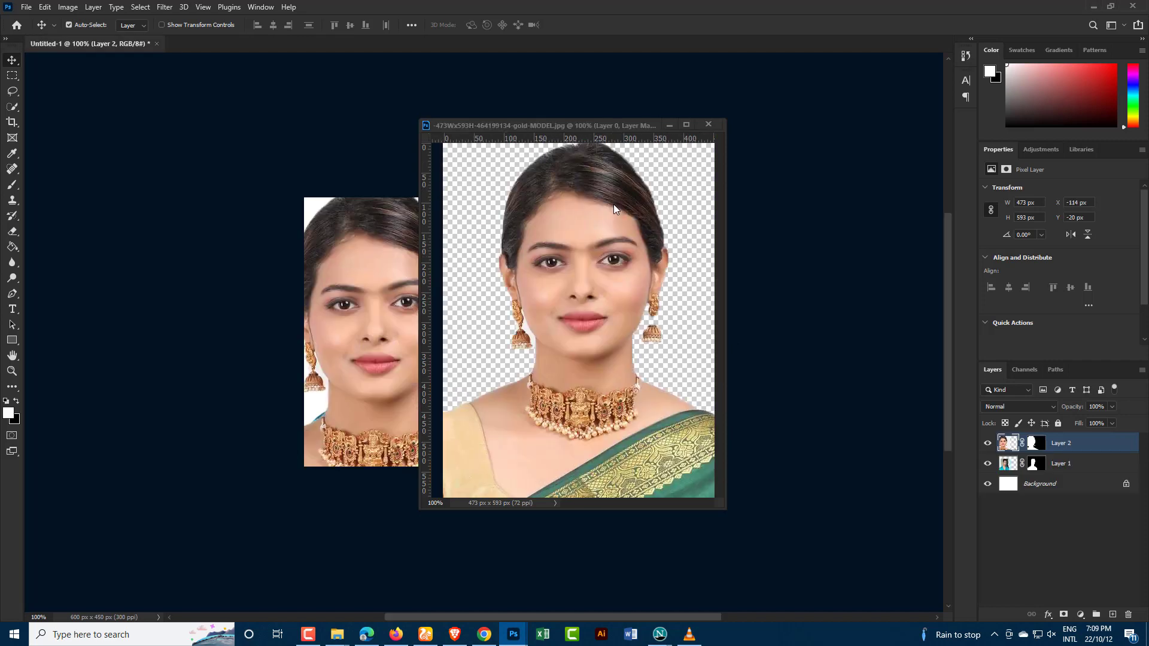
pyautogui.click(708, 124)
pyautogui.click(569, 244)
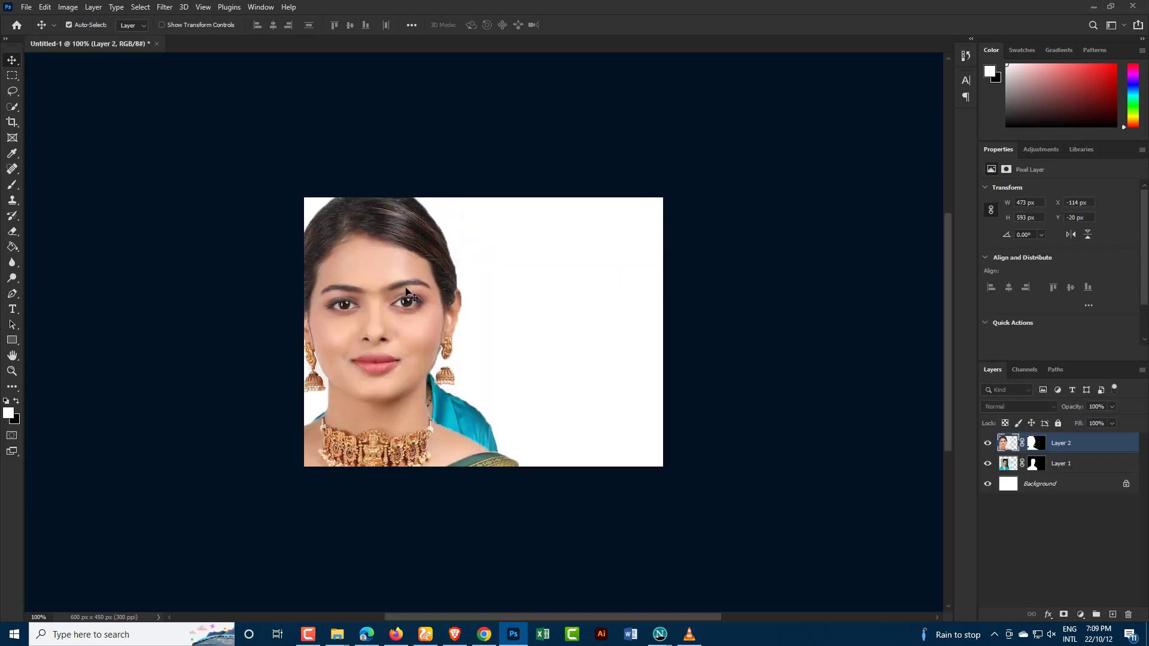
pyautogui.moveTo(460, 315); pyautogui.dragTo(565, 297)
# Step: Scale the woman down and place her at the canvas's right edge
pyautogui.hotkey('ctrl', 't')
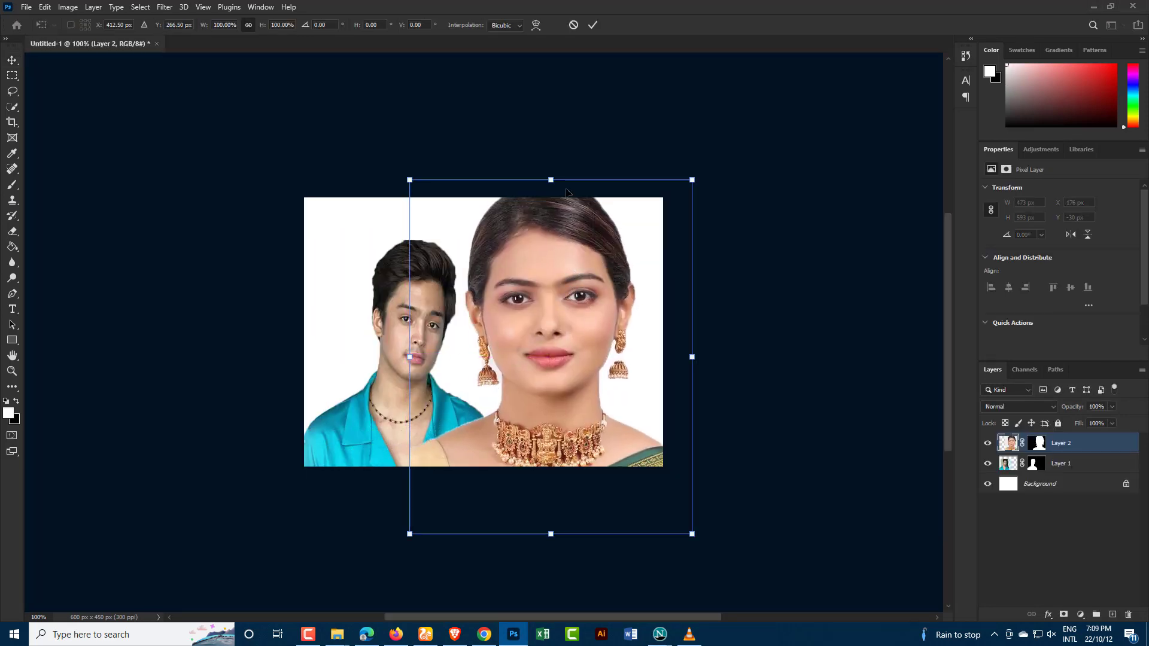
pyautogui.moveTo(550, 180); pyautogui.dragTo(550, 308)
pyautogui.moveTo(550, 357); pyautogui.dragTo(569, 292)
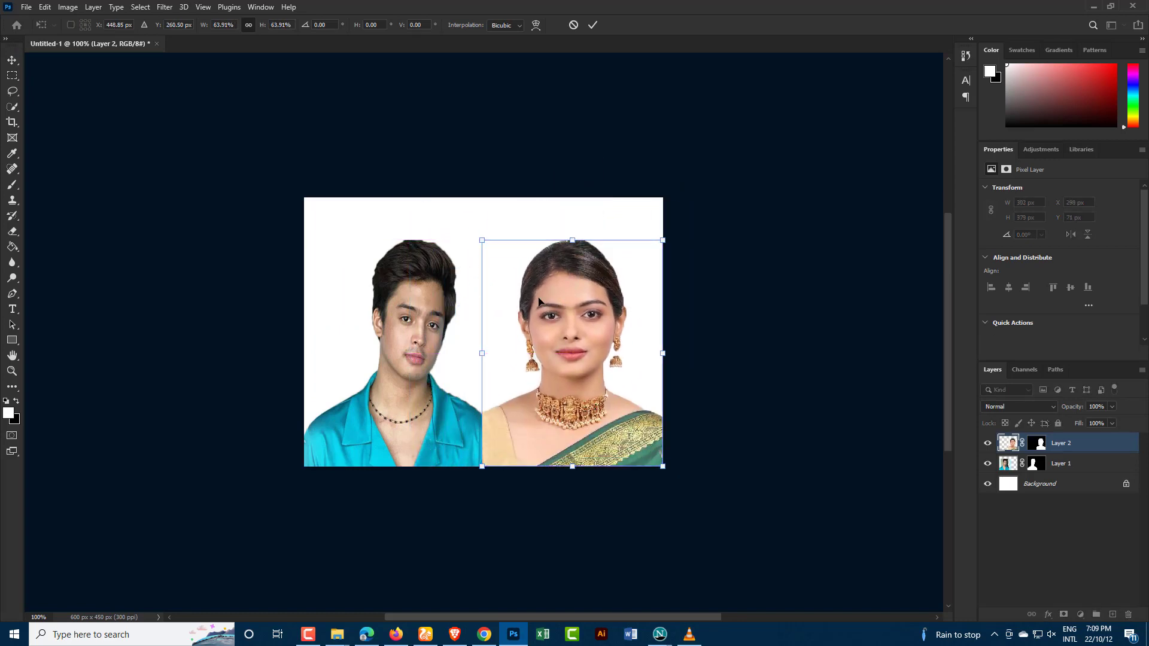
pyautogui.moveTo(572, 240); pyautogui.dragTo(579, 259)
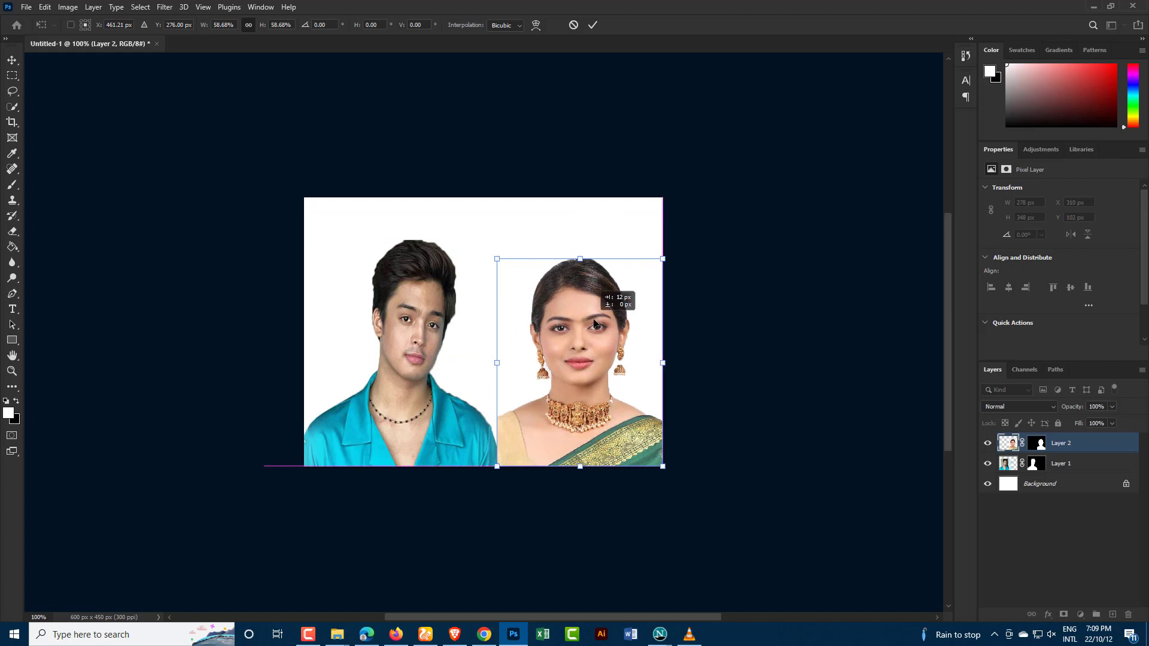
pyautogui.click(12, 60)
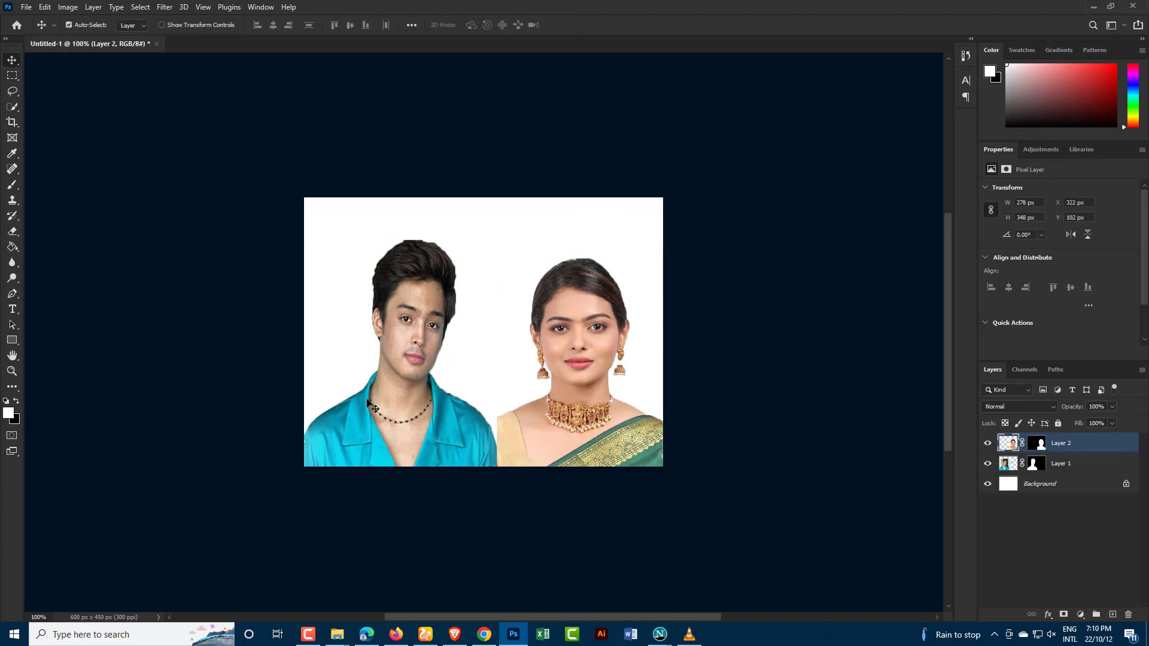
# Step: Commit the woman's transform and enlarge the man's layer to about 111%
pyautogui.hotkey('ctrl', 't')
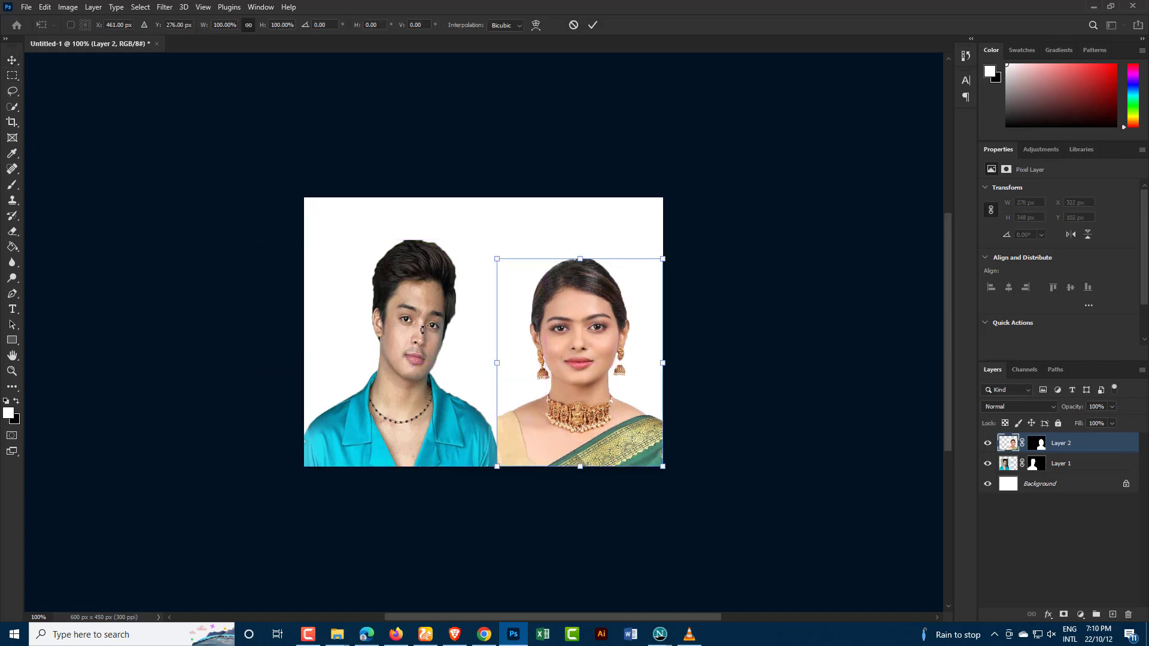
pyautogui.click(1064, 465)
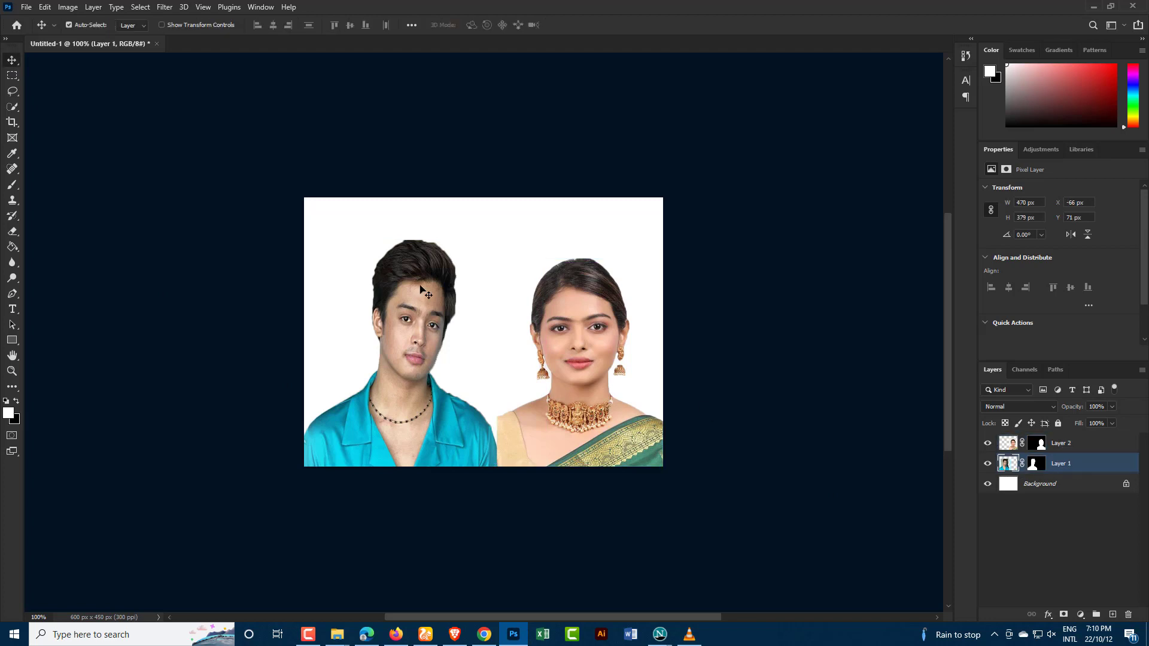
pyautogui.hotkey('ctrl', 't')
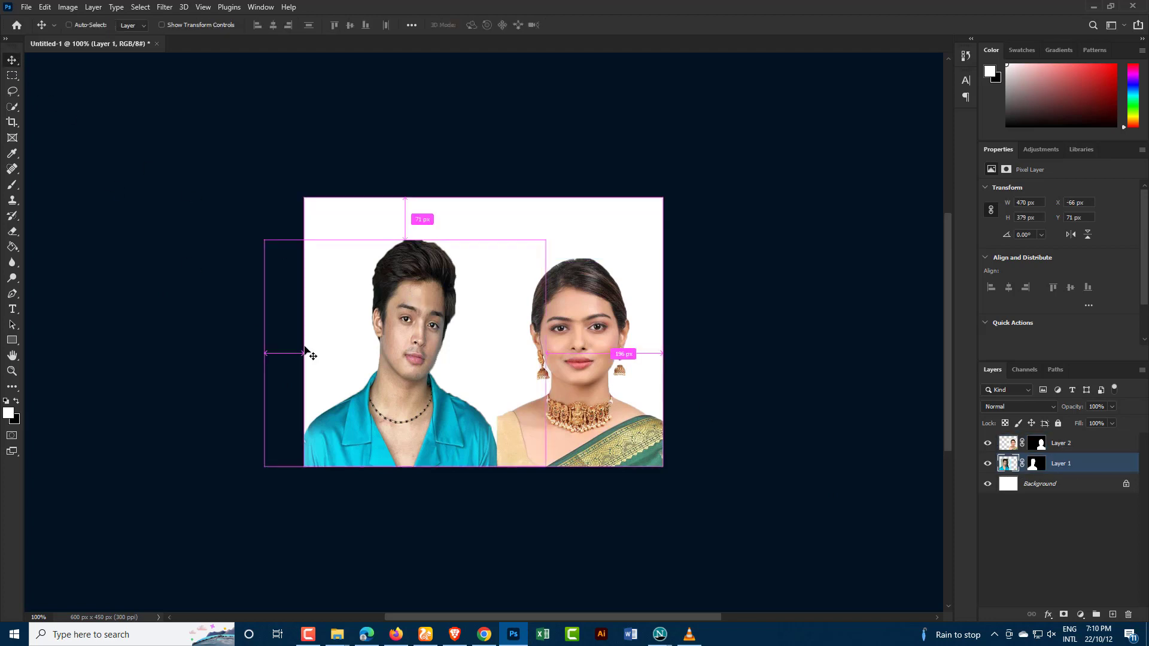
pyautogui.moveTo(410, 246); pyautogui.dragTo(402, 214)
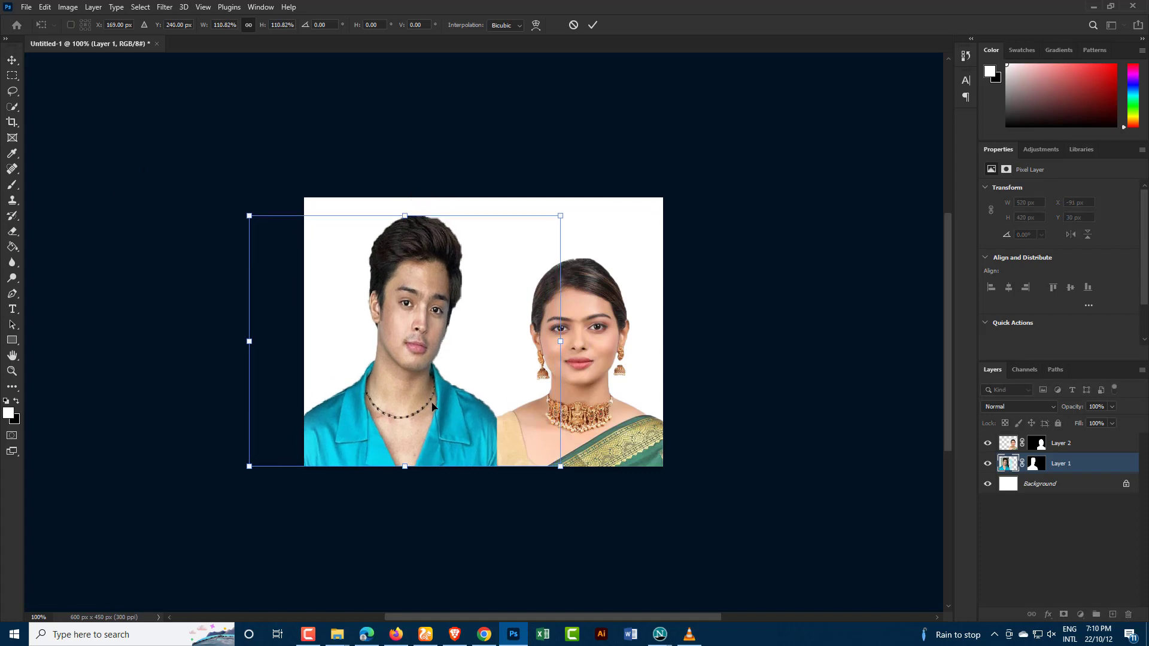
pyautogui.click(12, 60)
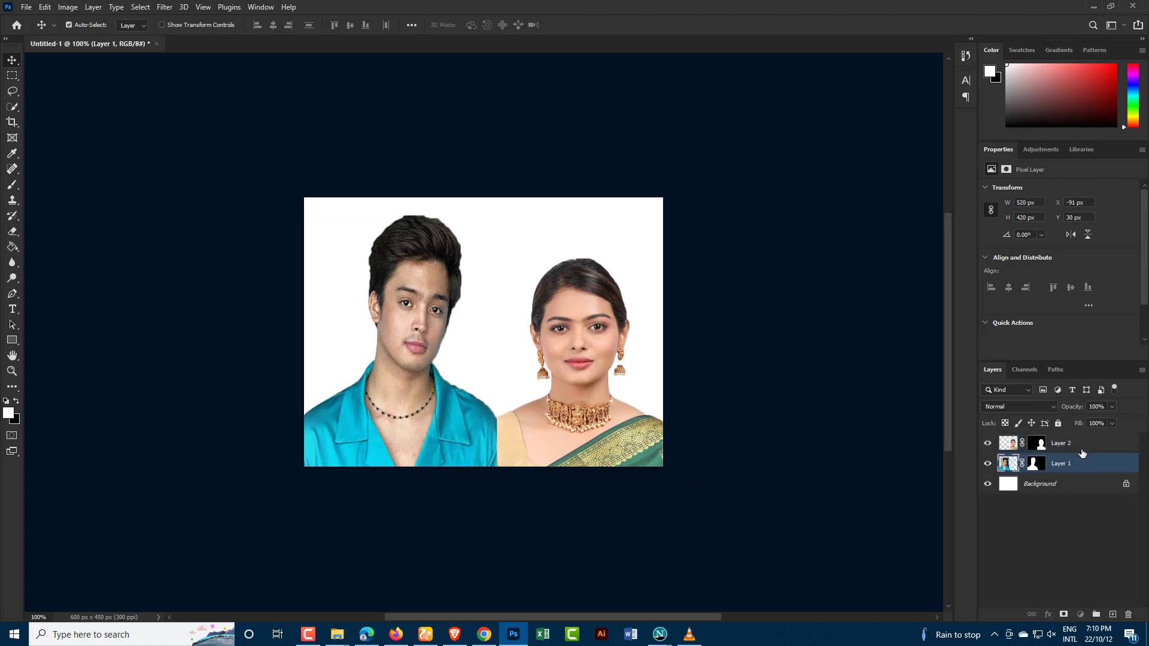
# Step: Move the man's layer above the woman's so his shoulder overlaps hers
pyautogui.moveTo(1081, 457); pyautogui.dragTo(1070, 438)
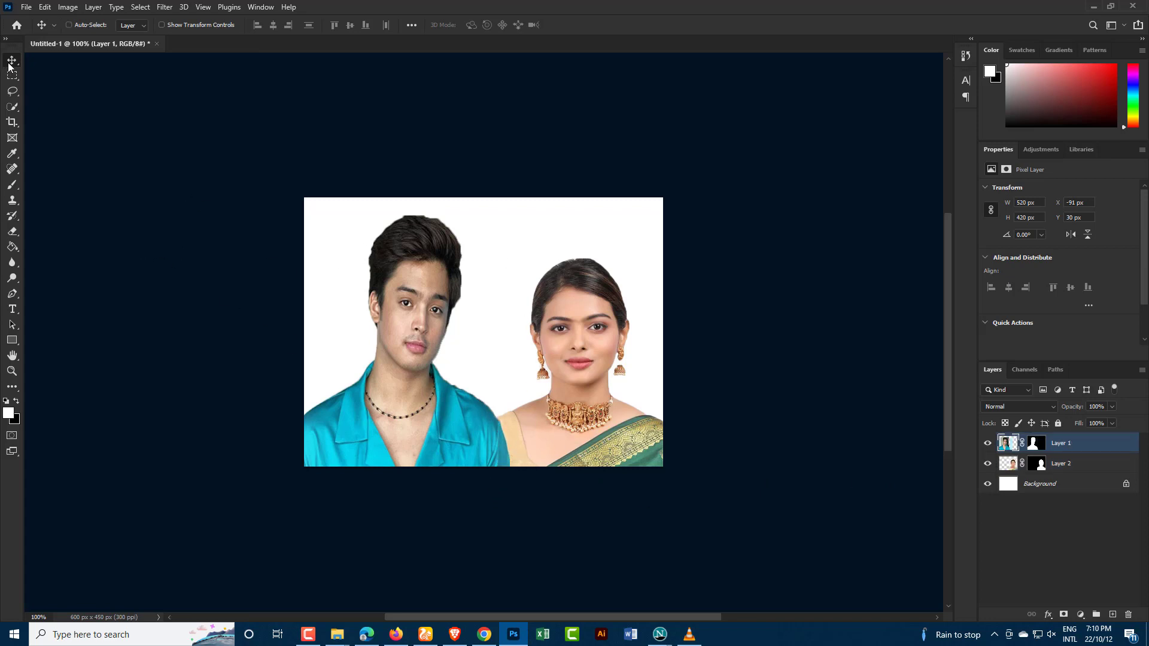
pyautogui.hotkey('ctrl', '-')
pyautogui.hotkey('ctrl', '+')
pyautogui.hotkey('ctrl', '+')
pyautogui.hotkey('ctrl', '-')
pyautogui.hotkey('ctrl', '-')
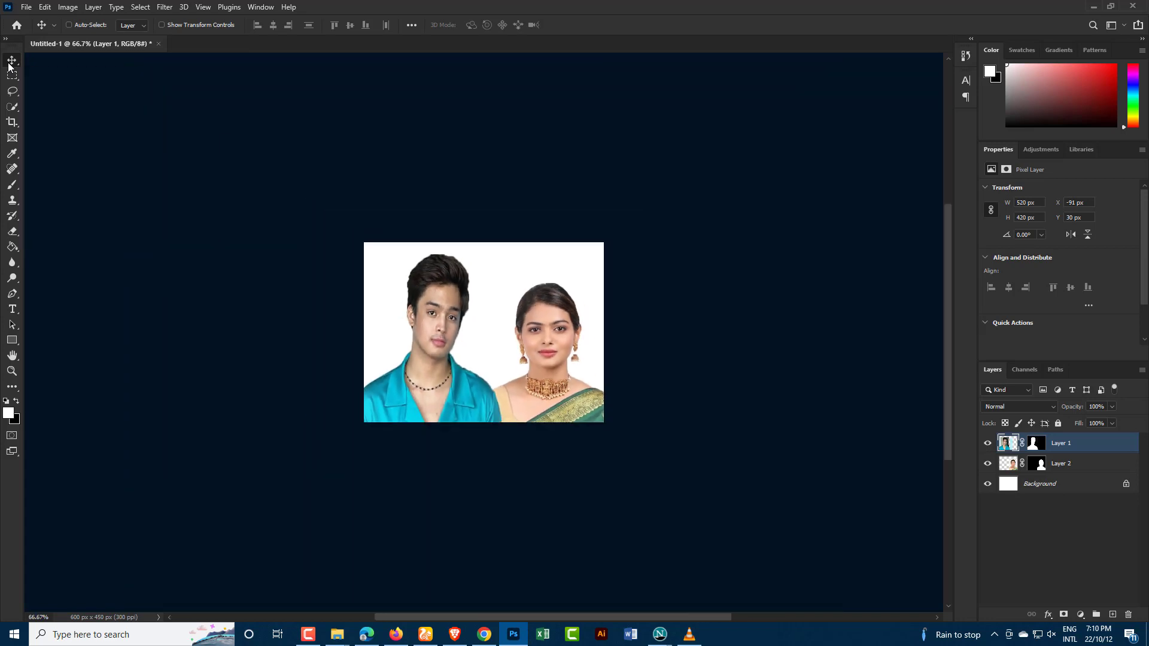
pyautogui.hotkey('ctrl', '+')
pyautogui.hotkey('ctrl', '+')
pyautogui.hotkey('ctrl', '-')
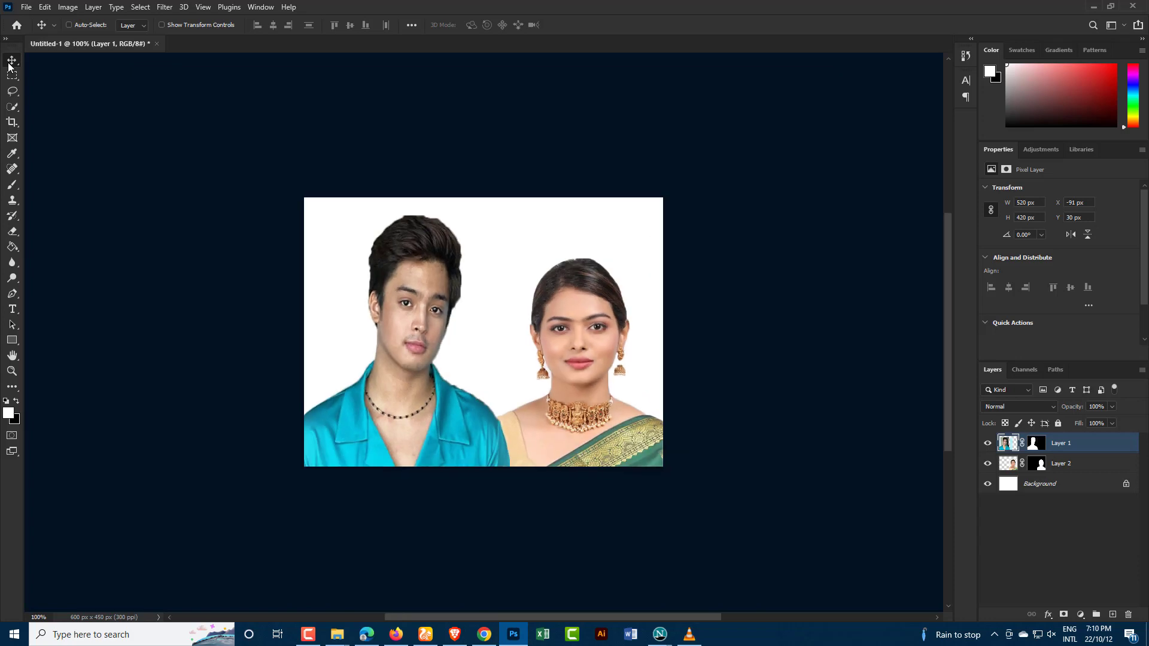
pyautogui.hotkey('ctrl', '-')
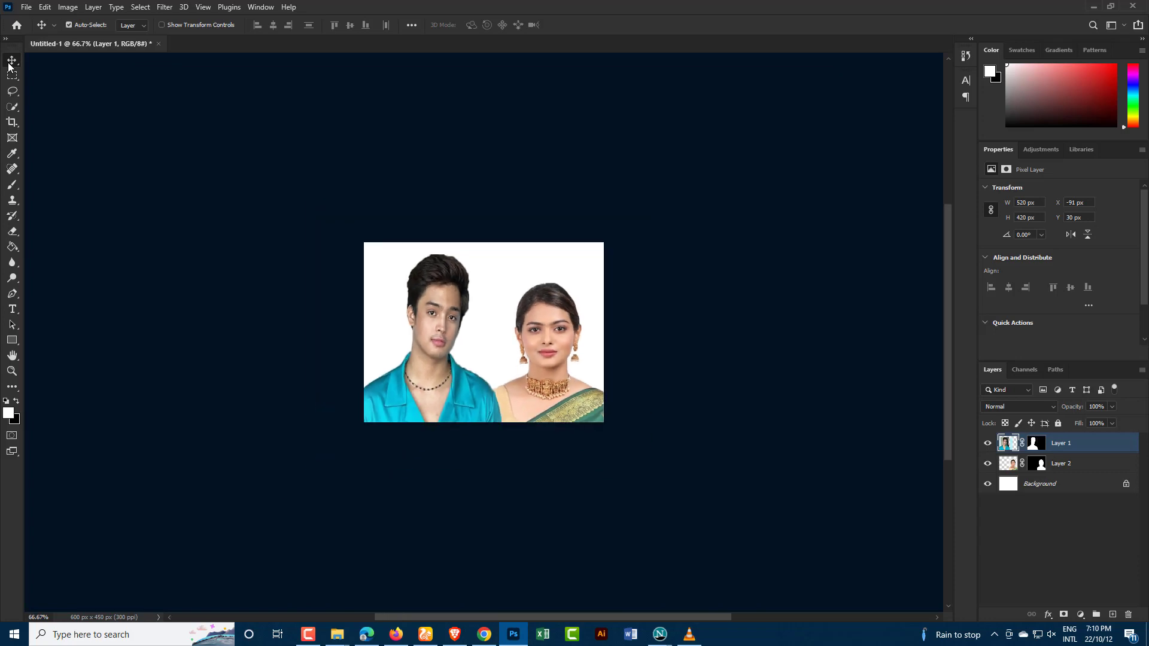
# Step: Save a copy of the composite as a maximum-quality JPEG named 'Done'
pyautogui.click(23, 7)
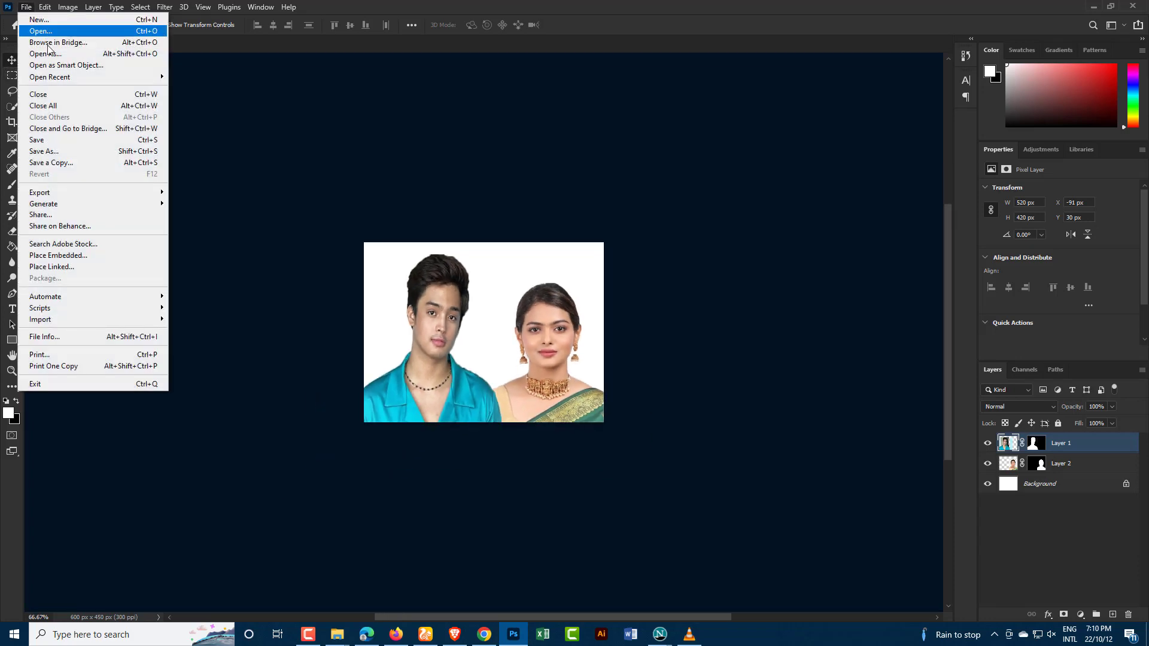
pyautogui.click(89, 154)
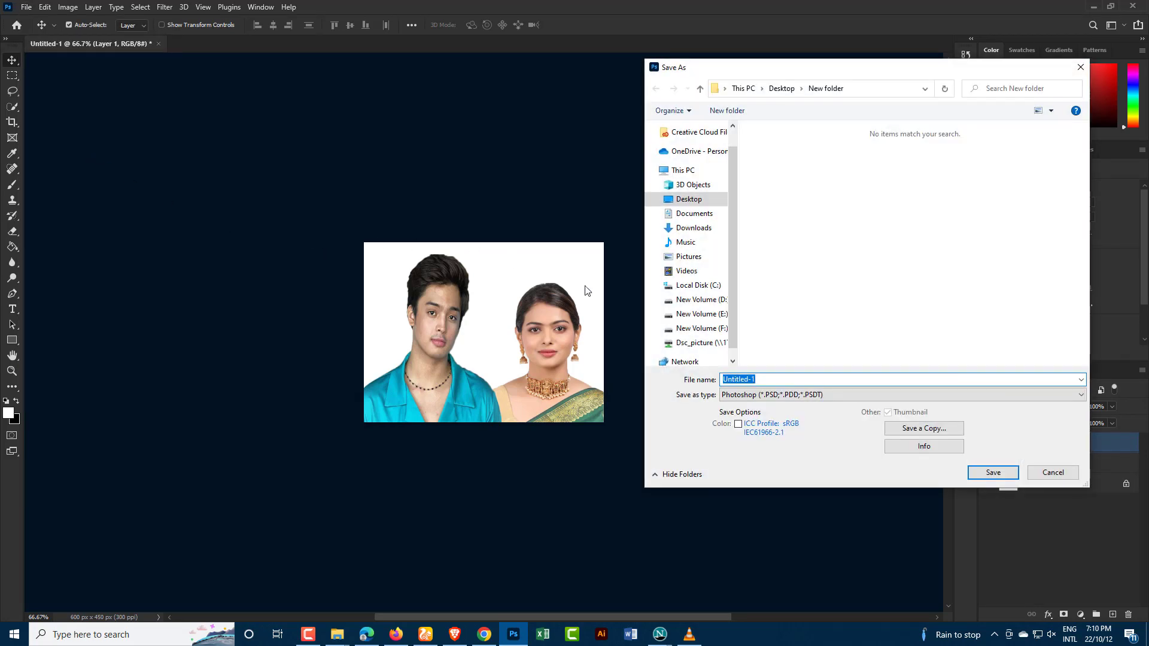
pyautogui.click(924, 429)
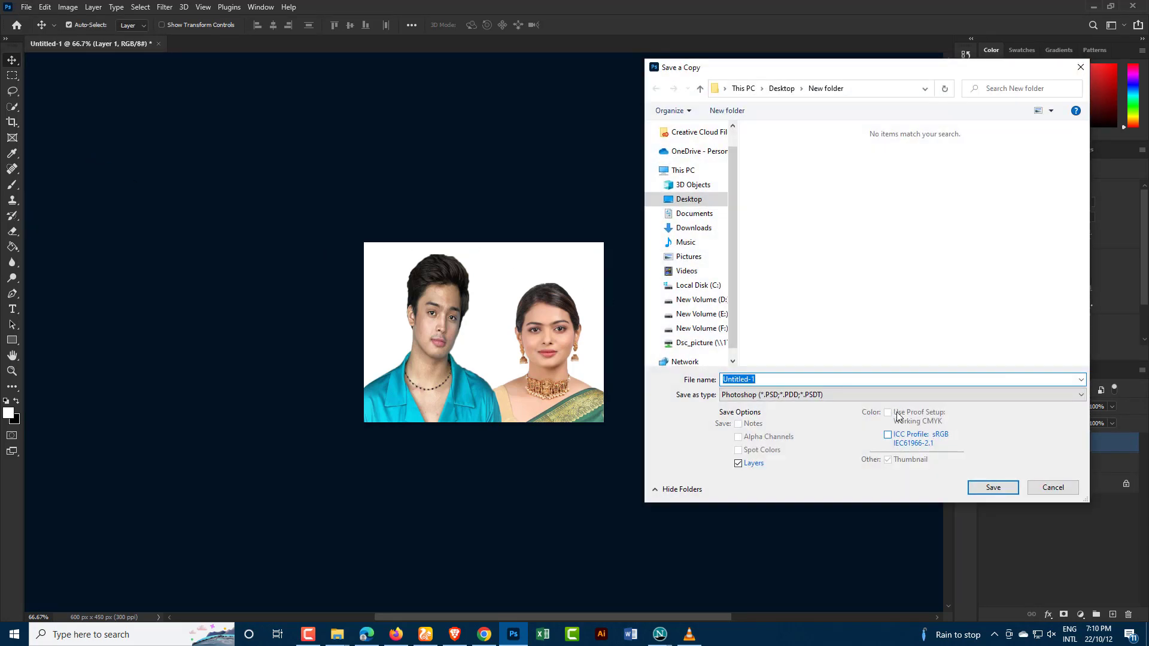
pyautogui.click(827, 394)
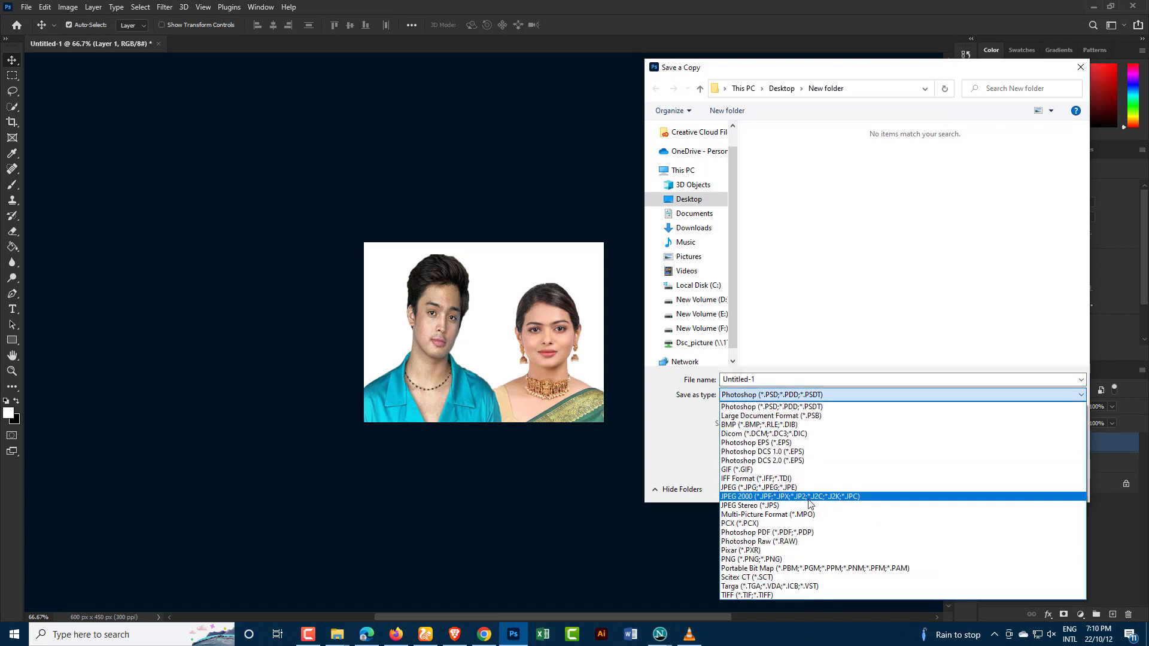
pyautogui.click(789, 487)
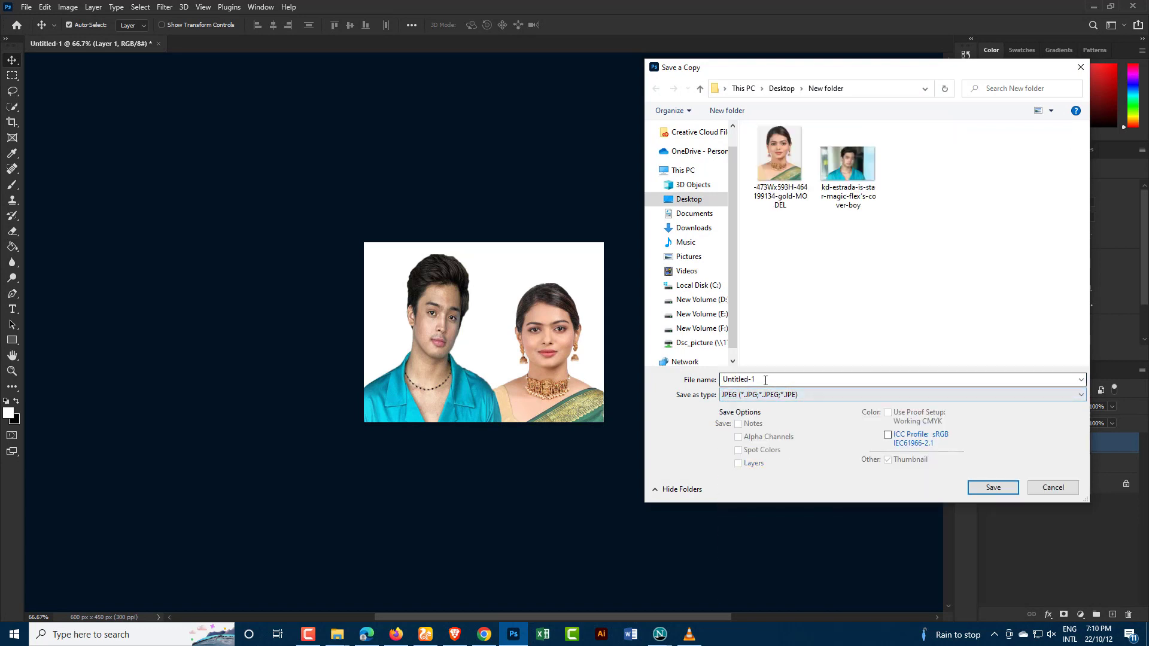
pyautogui.doubleClick(765, 381)
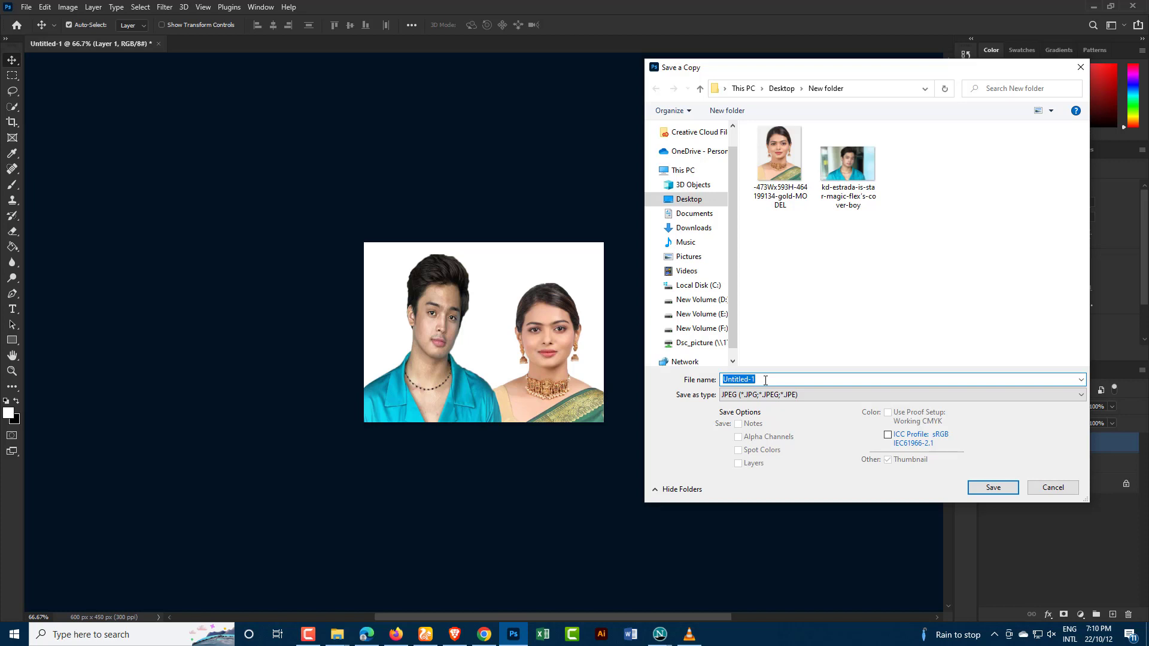
pyautogui.write('Done')
pyautogui.click(993, 485)
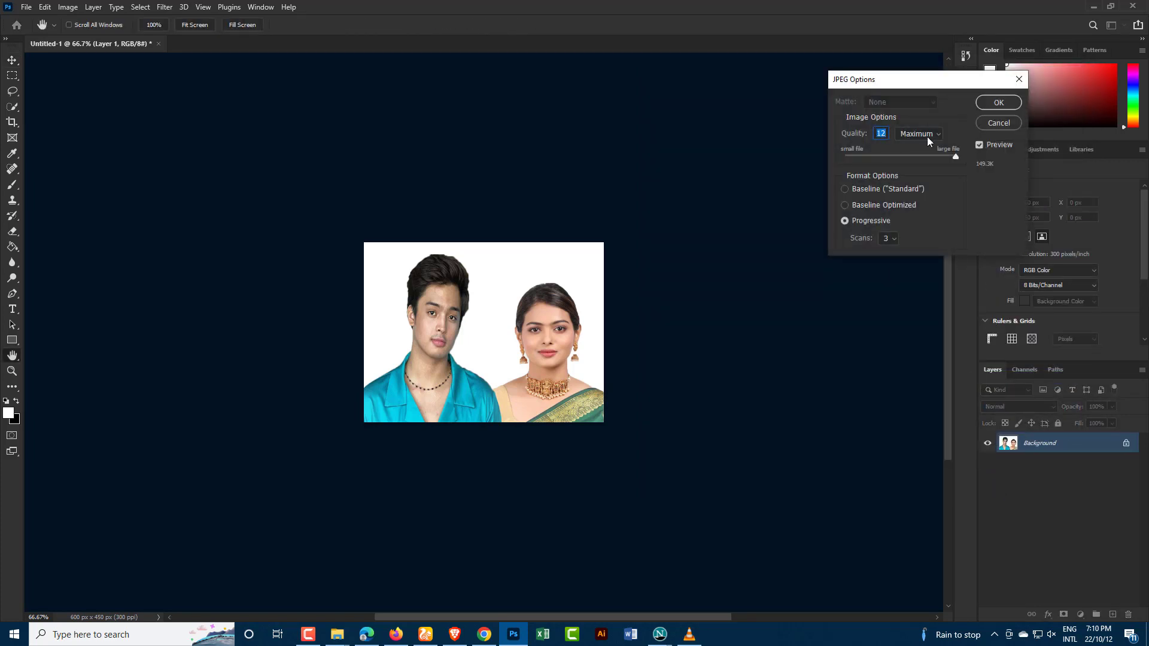
pyautogui.click(1001, 102)
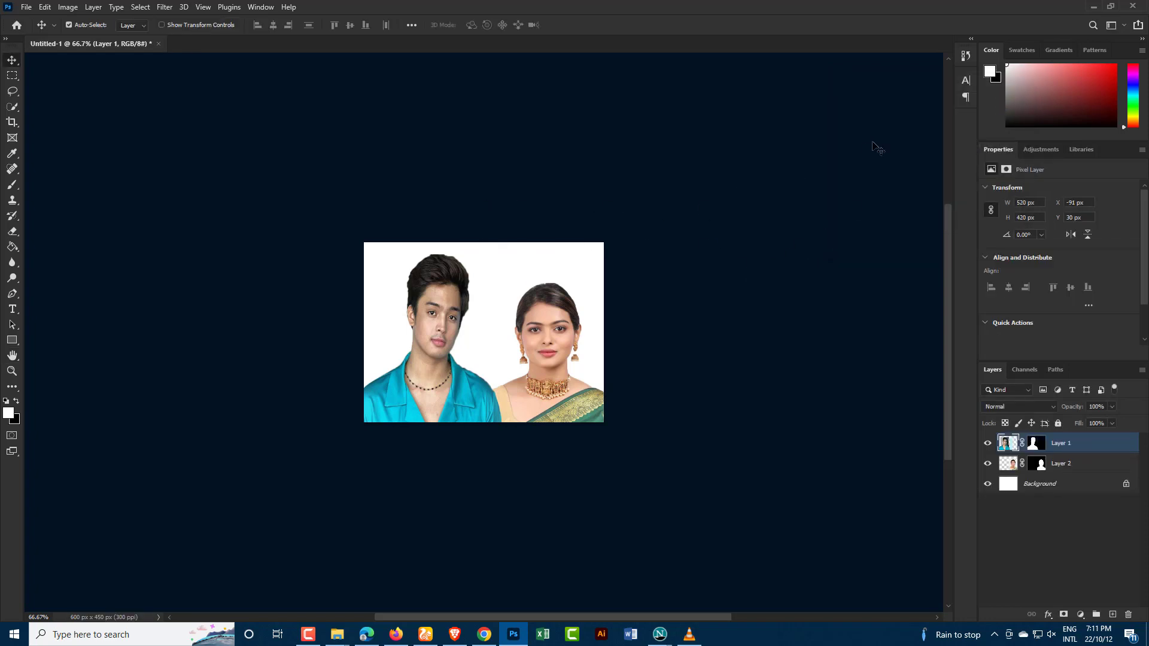
# Step: Minimize Photoshop, open the Desktop's New folder maximized, and preview the Done image
pyautogui.click(1092, 9)
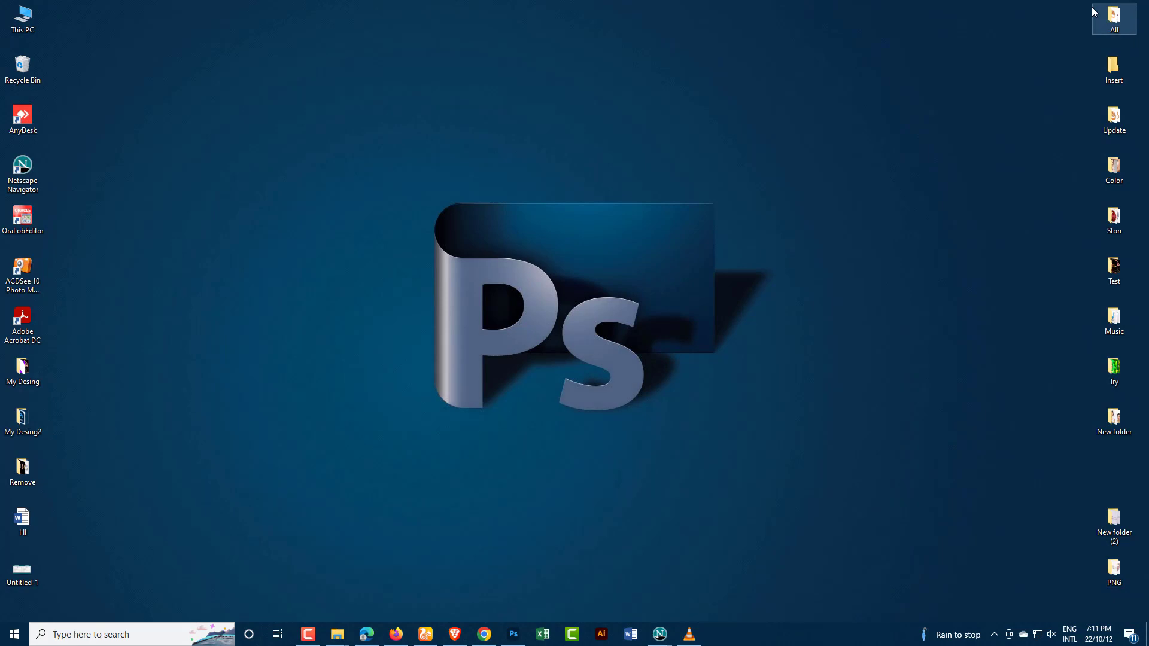
pyautogui.doubleClick(1120, 421)
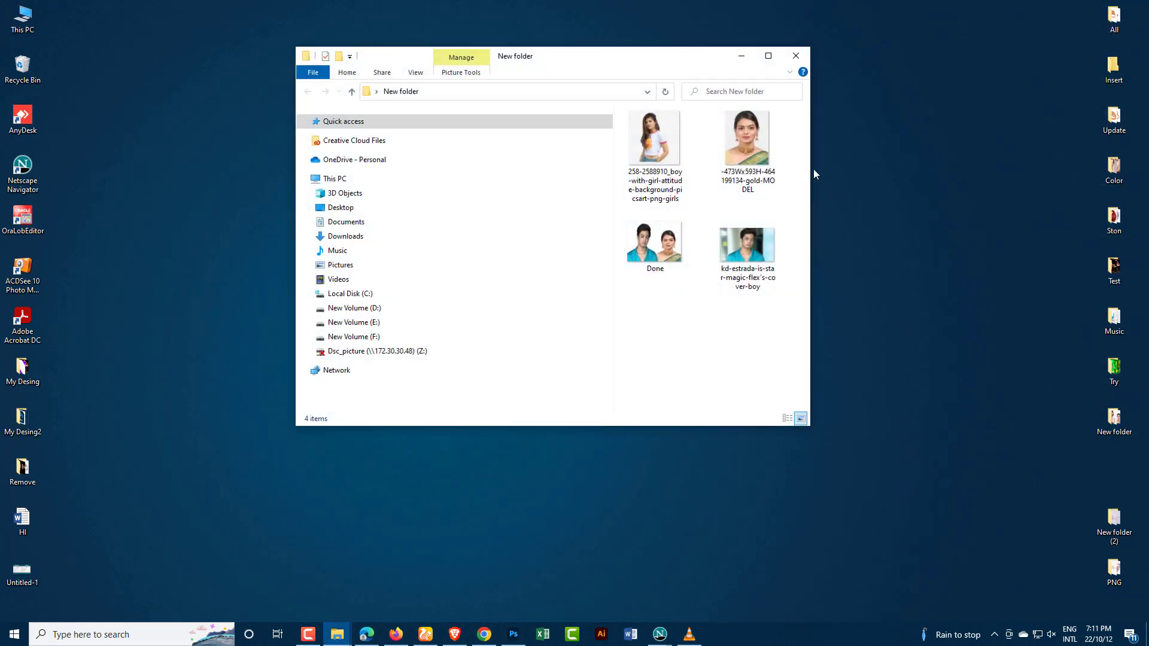
pyautogui.click(766, 60)
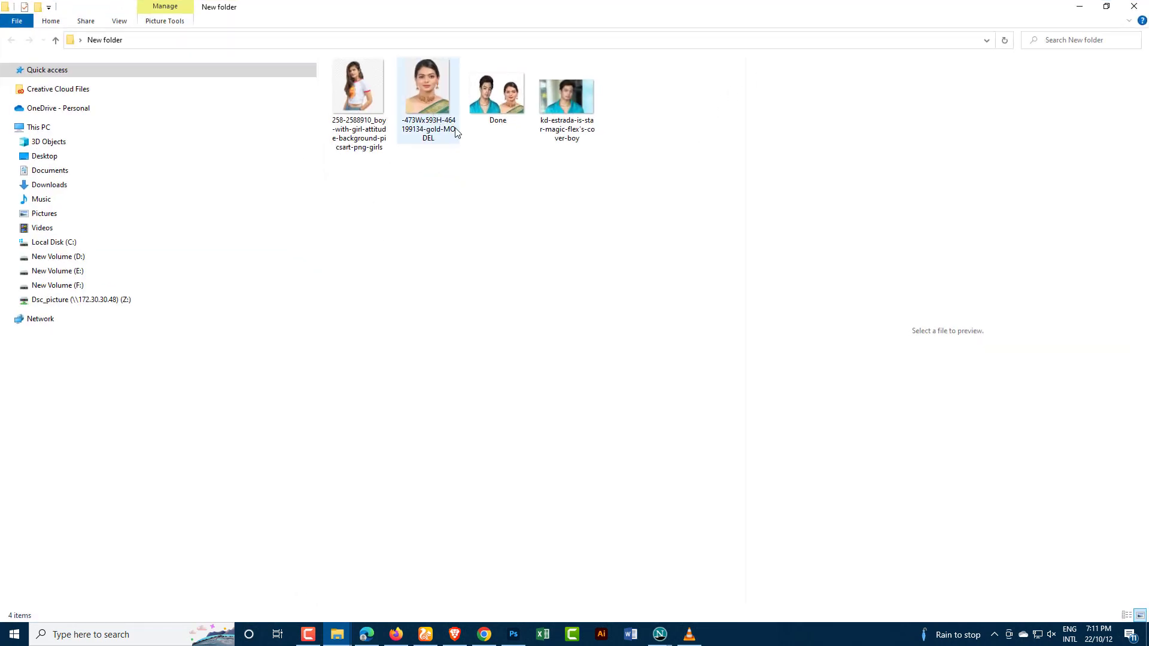
pyautogui.click(508, 111)
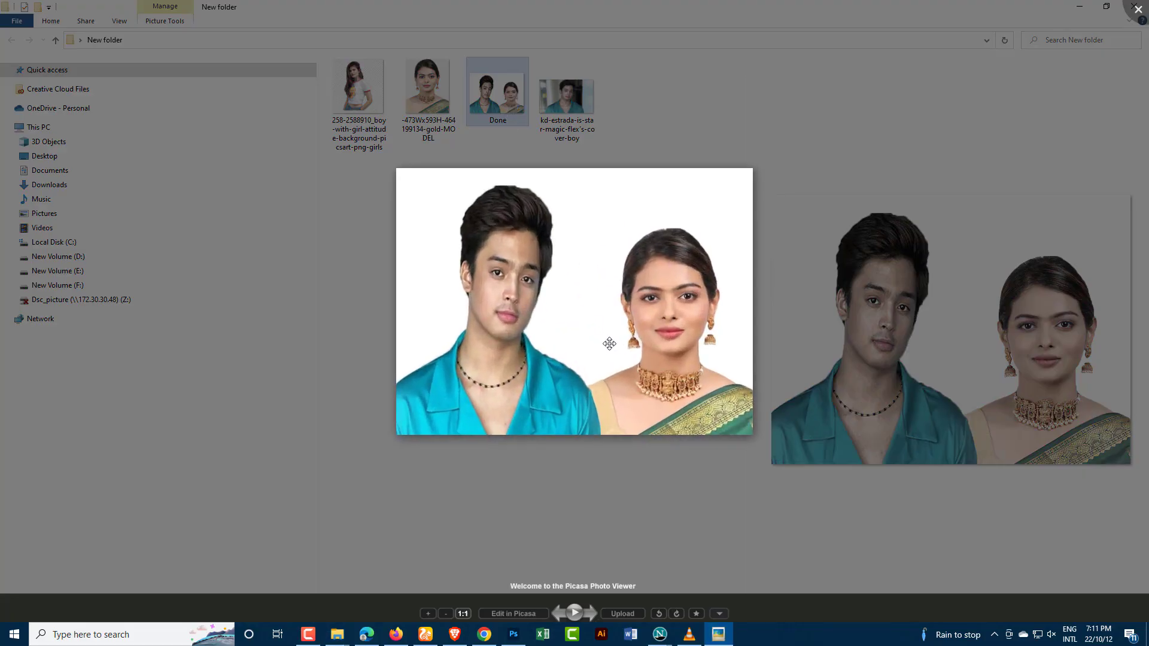
pyautogui.scroll(2, 650, 367)
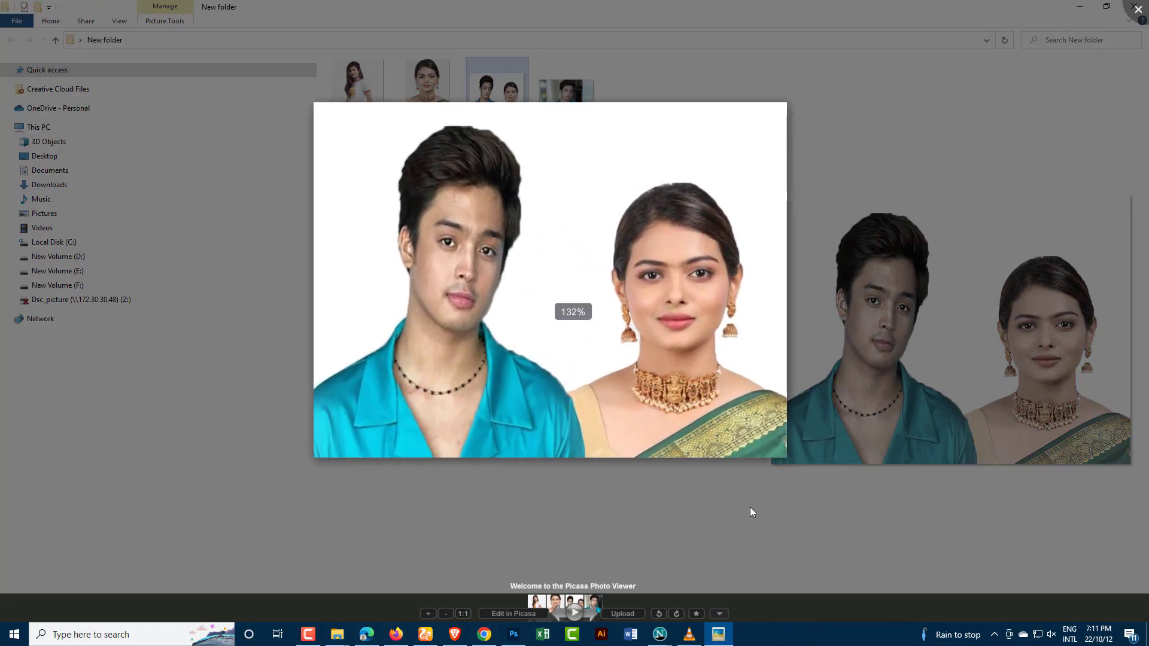
pyautogui.scroll(-5, 716, 483)
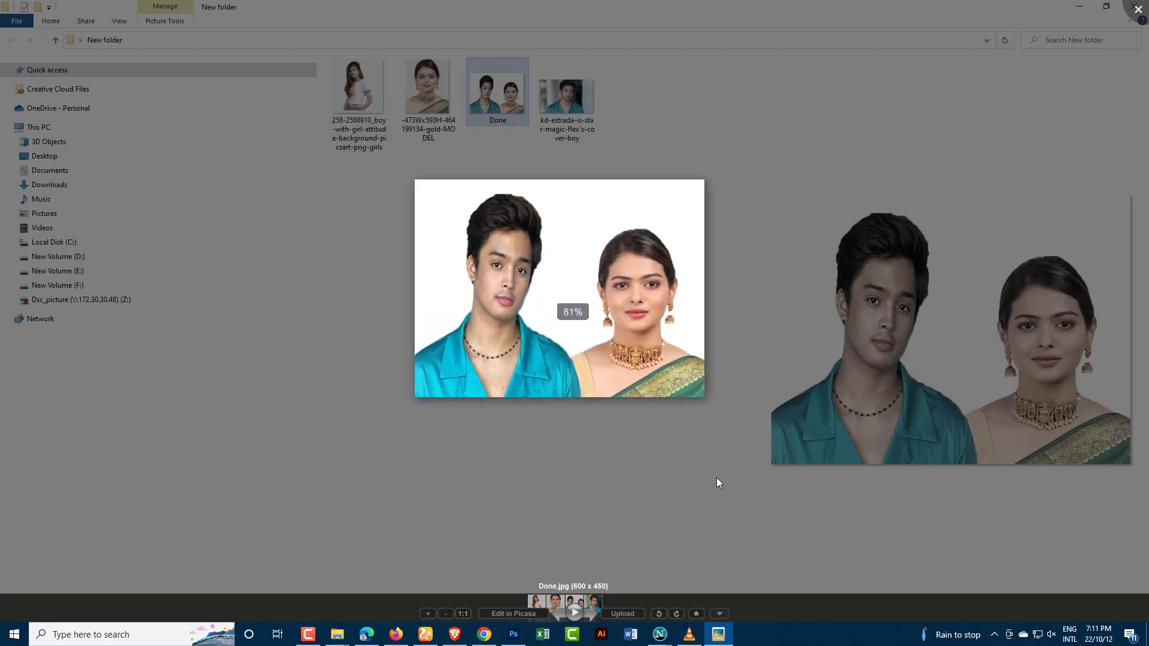
pyautogui.click(1138, 9)
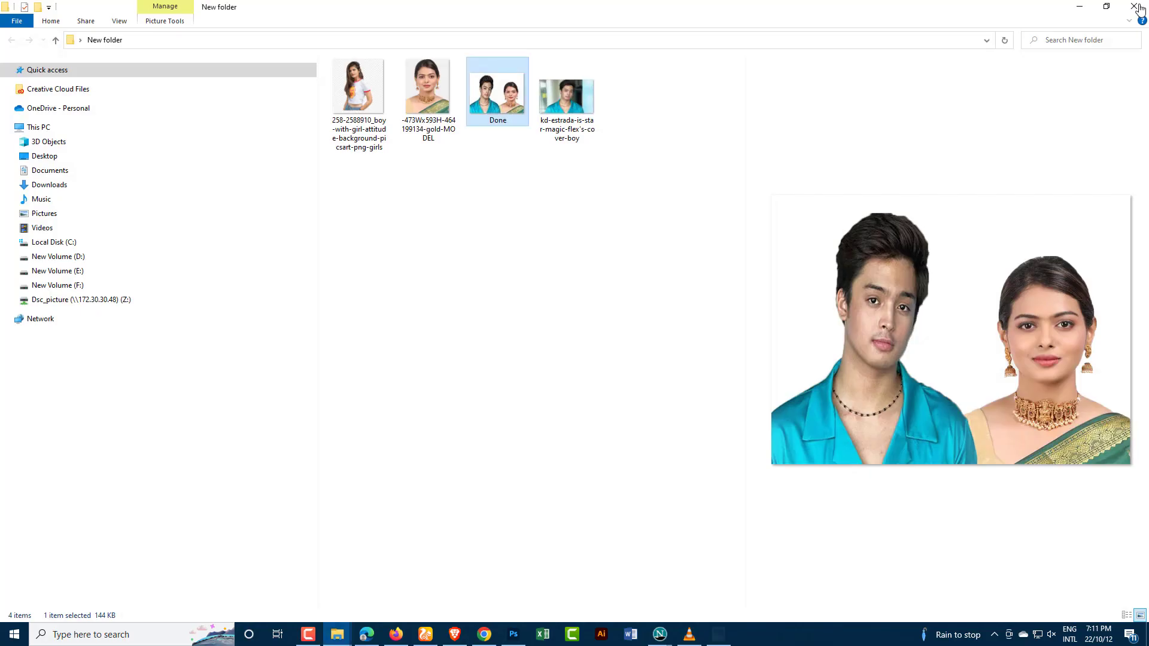